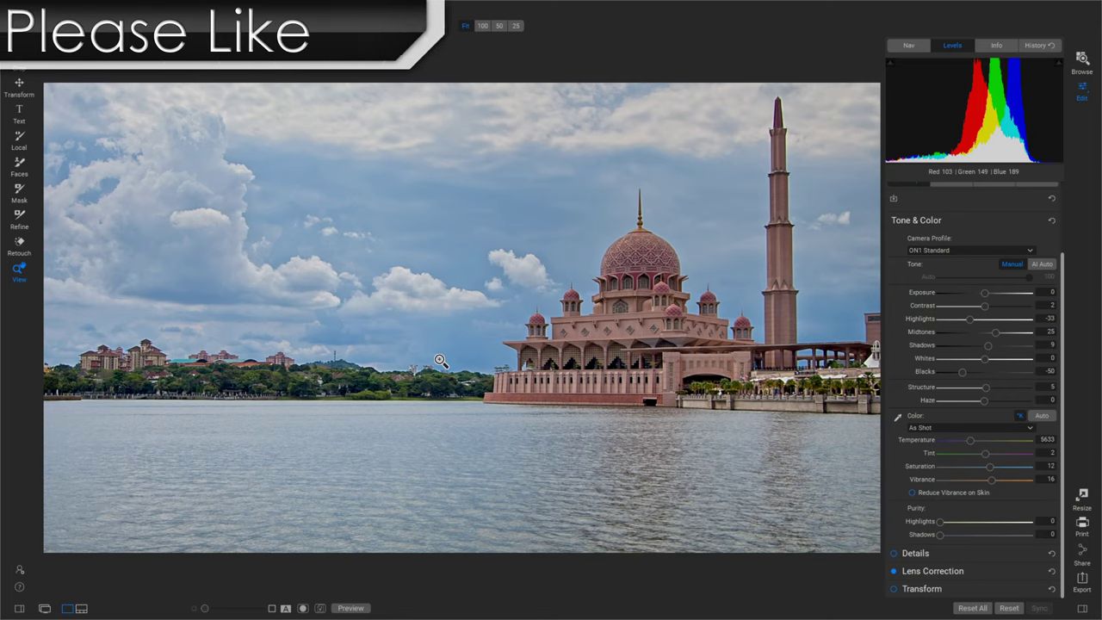
# Inspect the photo at 100% across sky, treeline, lake and mosque, then fit it to the window.
pyautogui.click(440, 361)
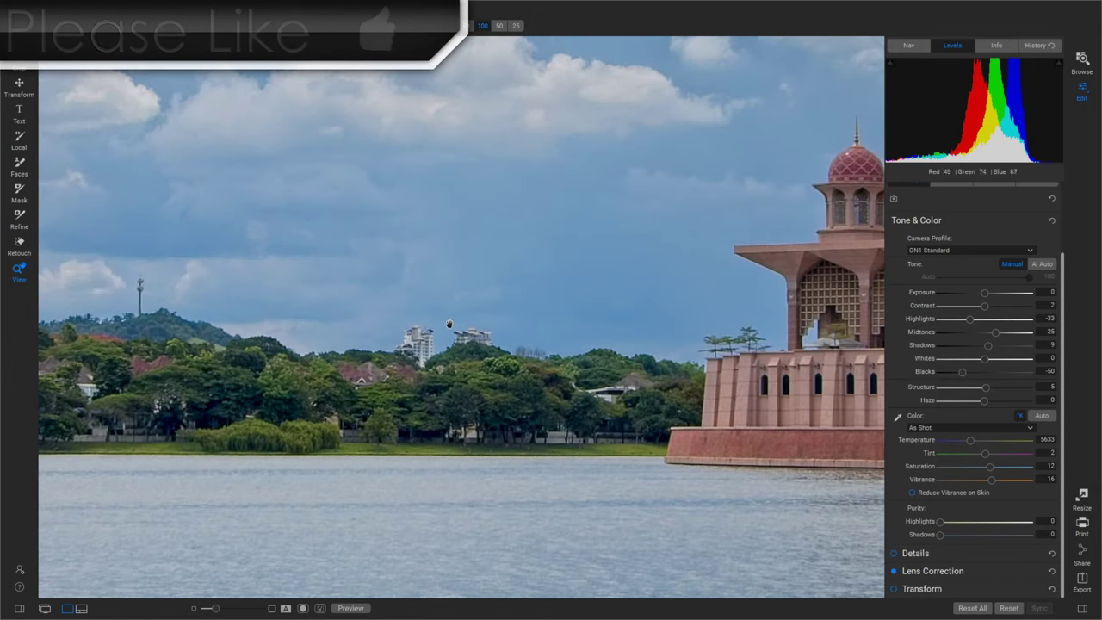
pyautogui.moveTo(451, 225); pyautogui.dragTo(453, 405)
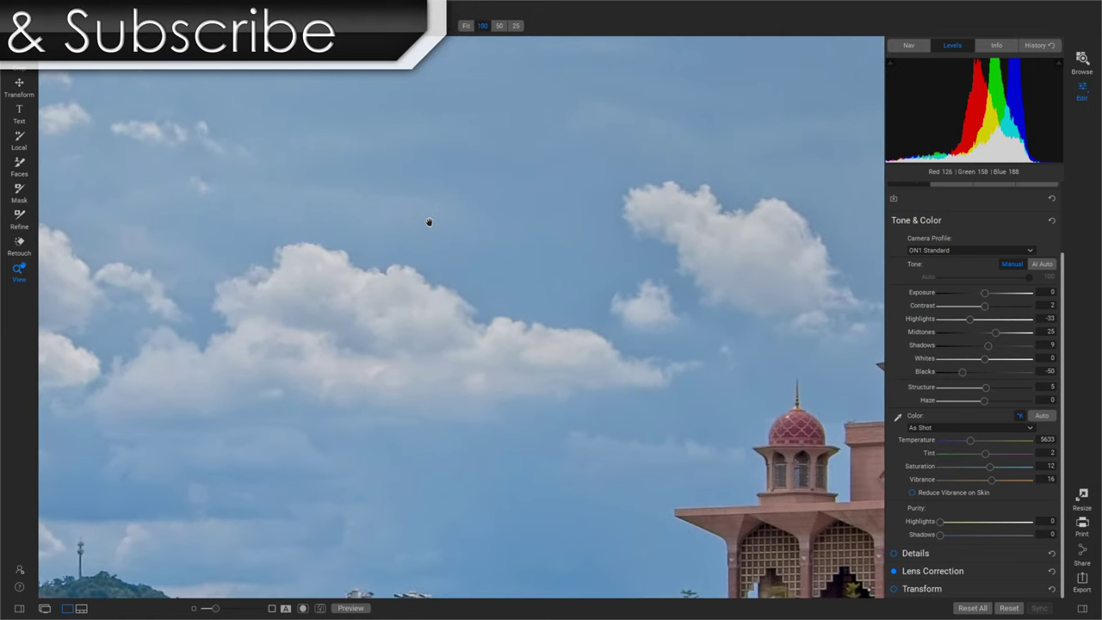
pyautogui.moveTo(546, 447); pyautogui.dragTo(531, 382)
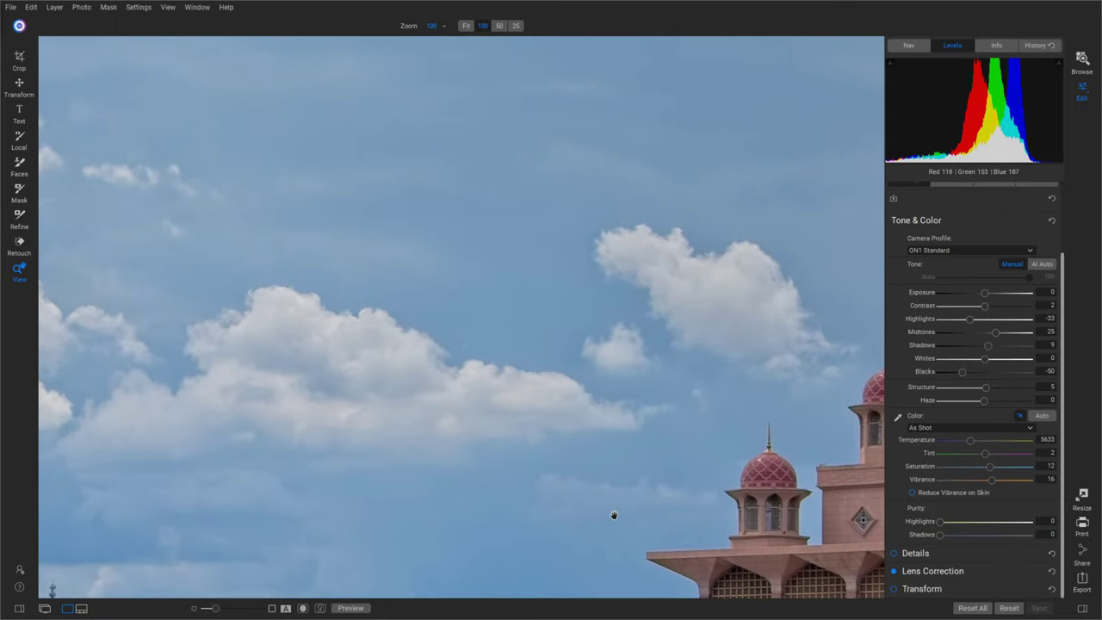
pyautogui.moveTo(612, 511); pyautogui.dragTo(556, 278)
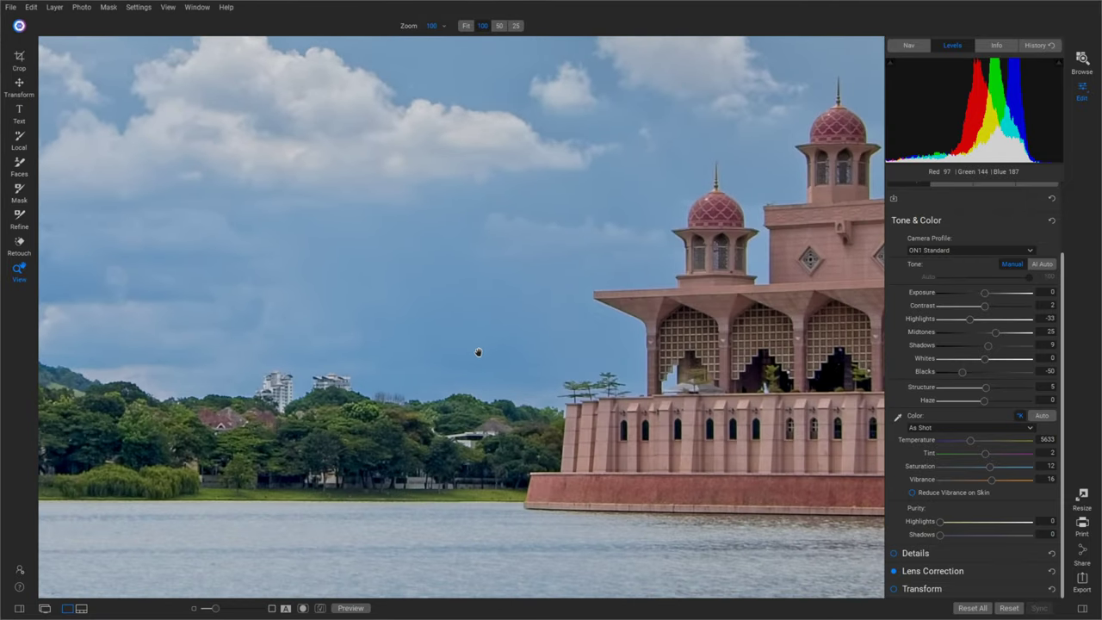
pyautogui.moveTo(474, 349); pyautogui.dragTo(534, 213)
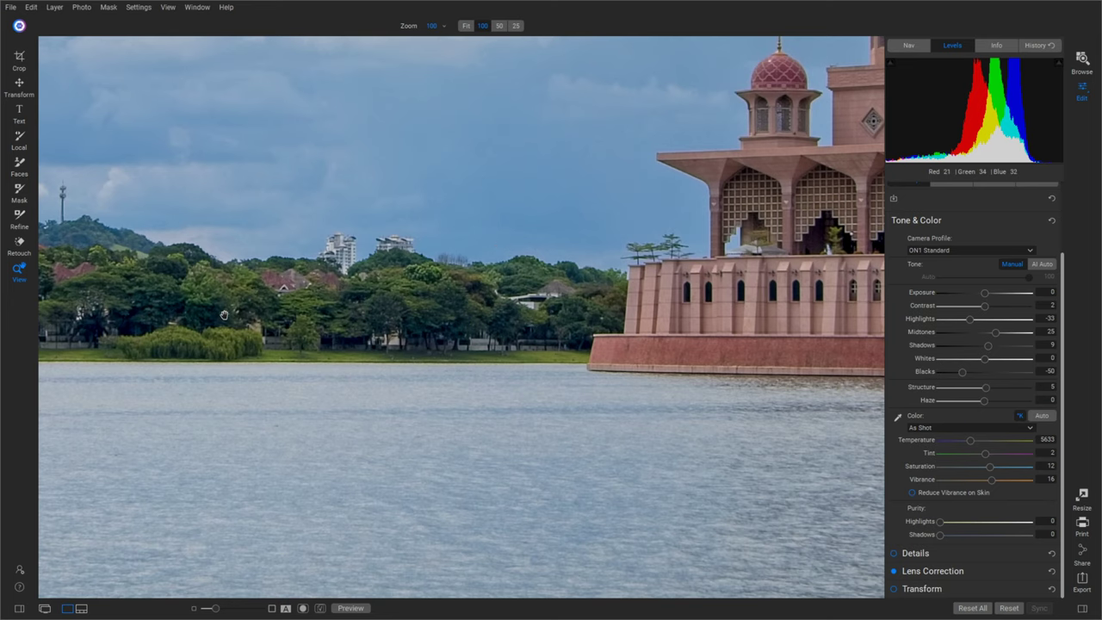
pyautogui.moveTo(224, 315); pyautogui.dragTo(370, 332)
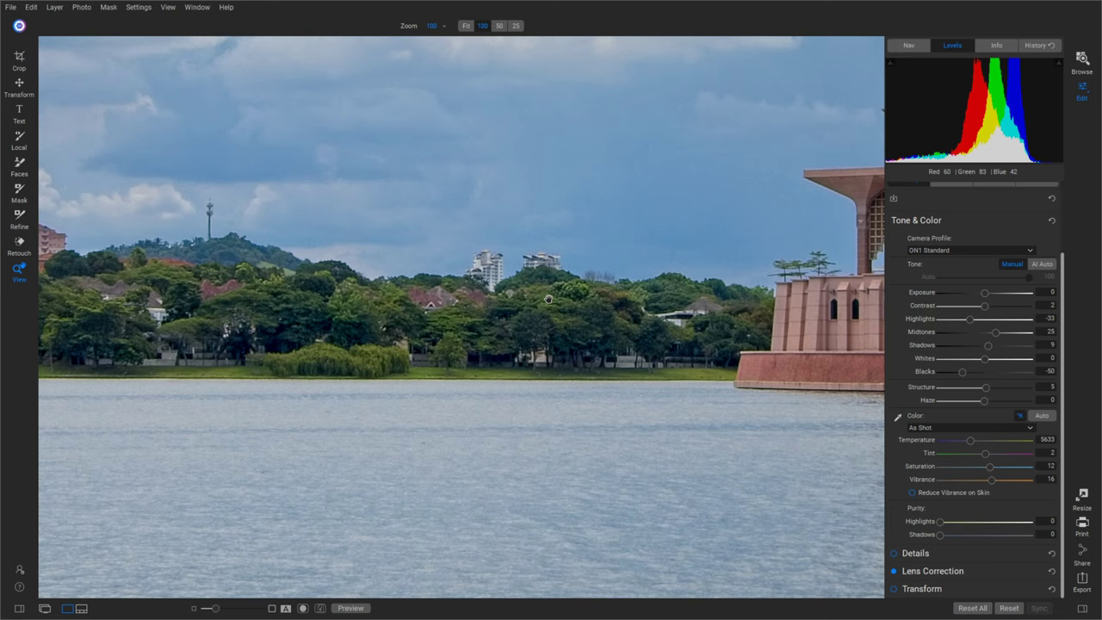
pyautogui.hotkey('ctrl', '0')
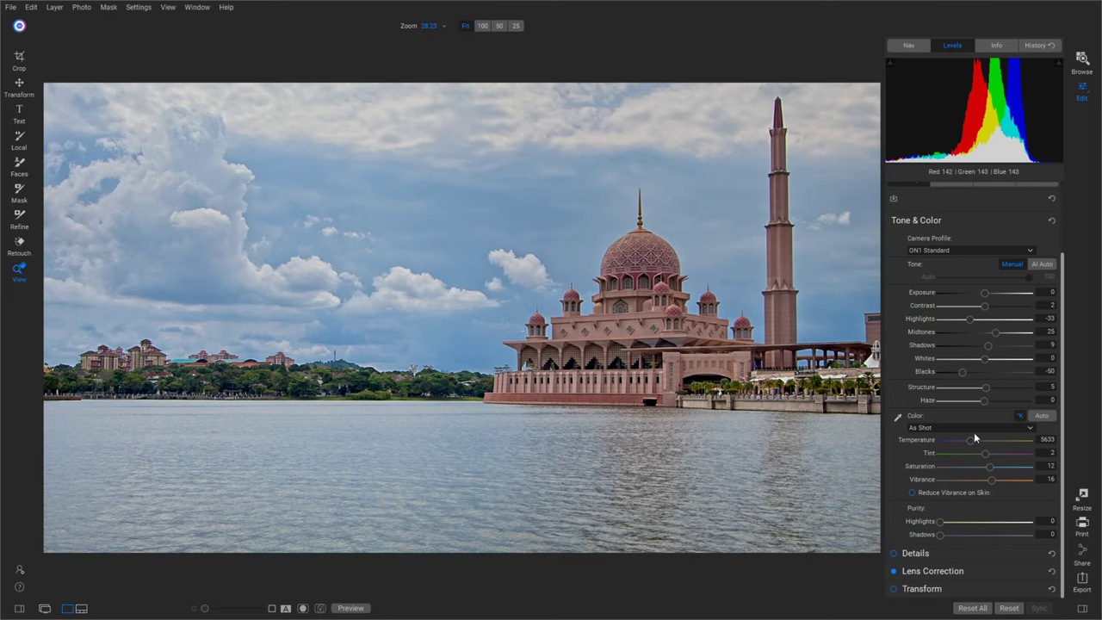
# Switch on the Details adjustment with Sharpening Amount 40 and Luminance noise reduction 14.
pyautogui.click(1024, 555)
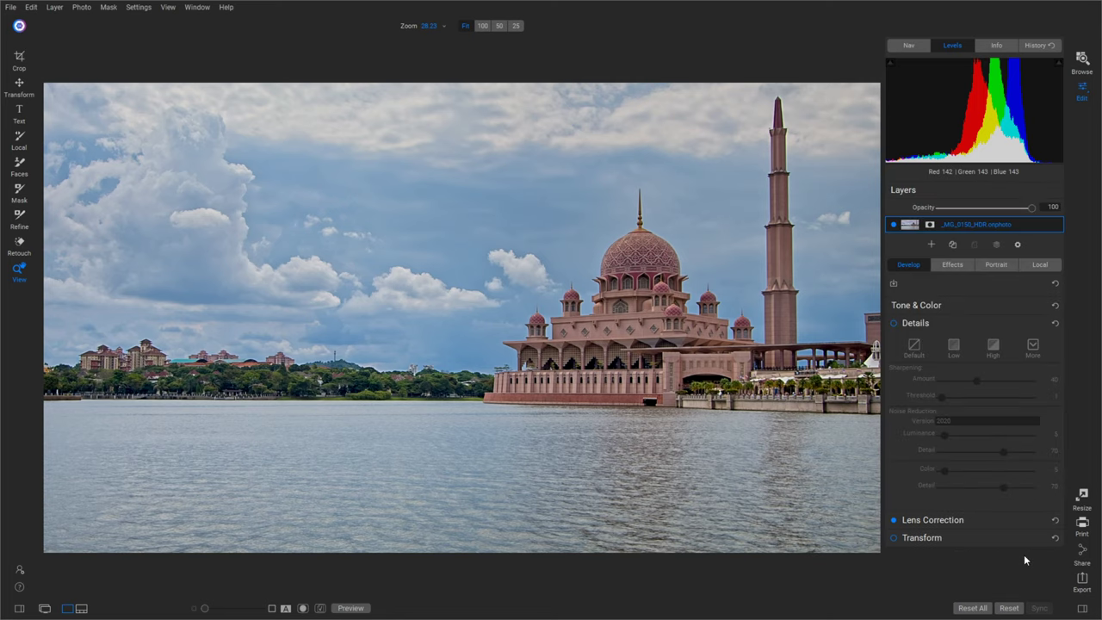
pyautogui.click(896, 324)
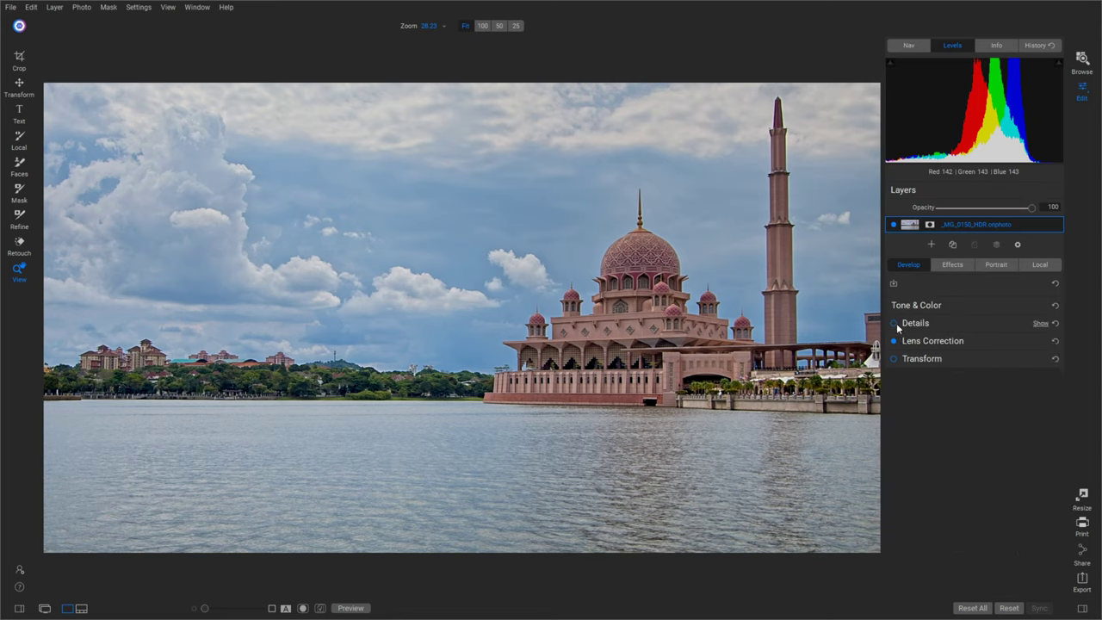
pyautogui.click(896, 323)
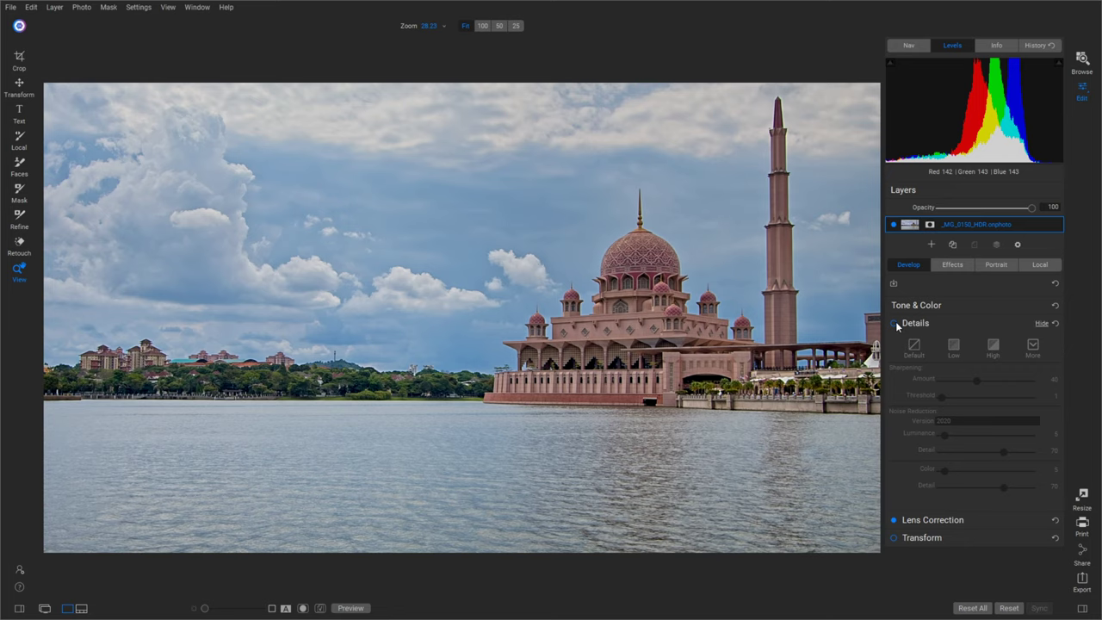
pyautogui.click(894, 323)
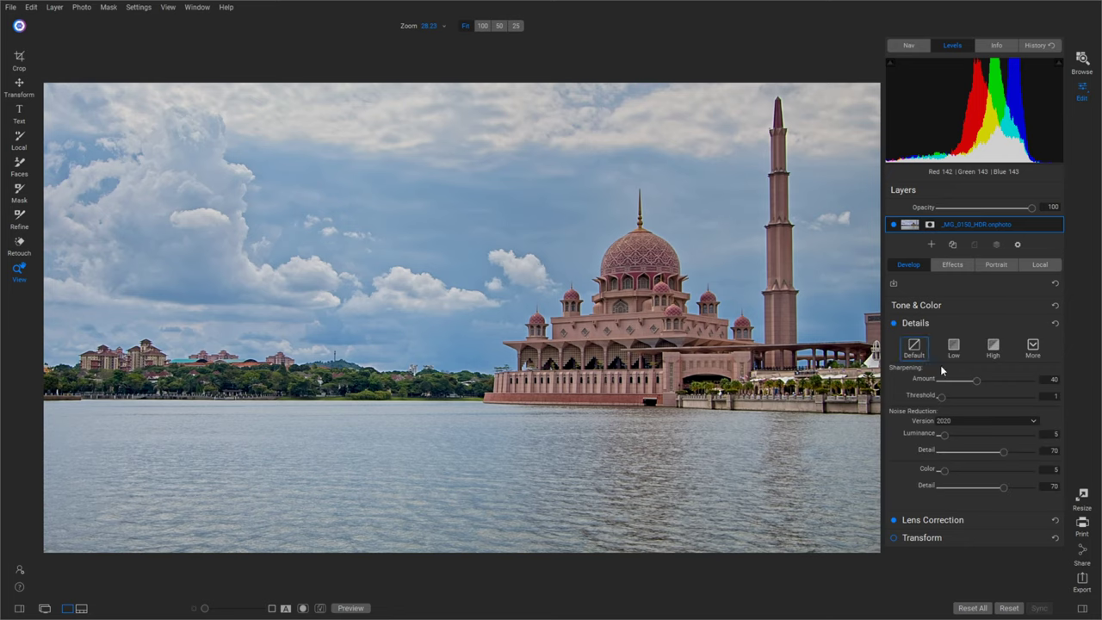
# At 100% zoom on the trees and mosque base, compare Details off and on, leaving it on.
pyautogui.click(432, 309)
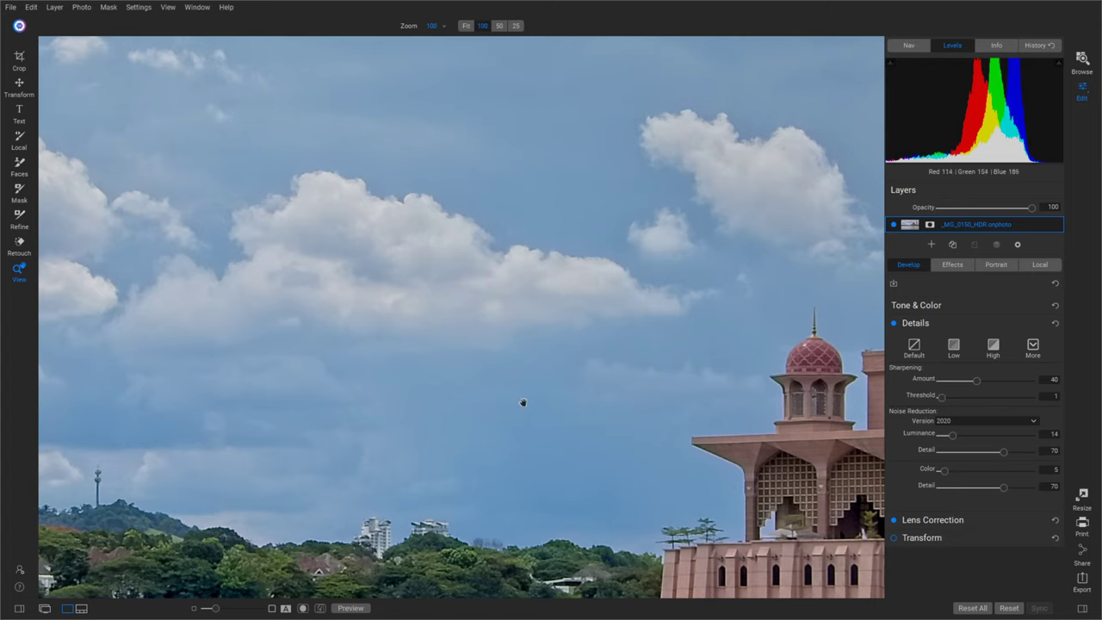
pyautogui.moveTo(522, 401); pyautogui.dragTo(576, 138)
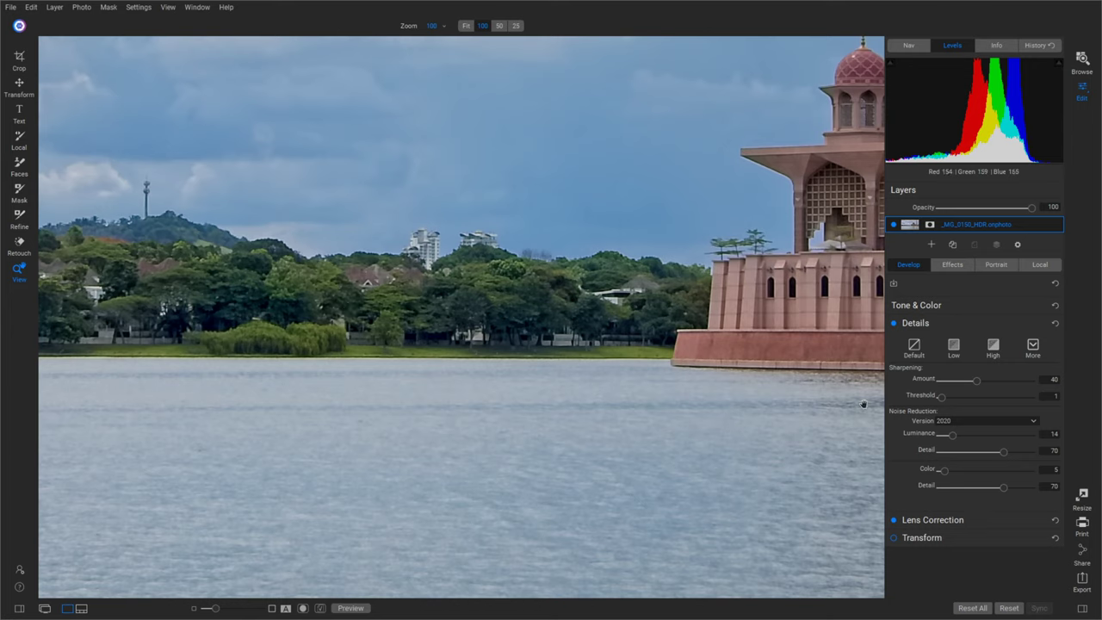
pyautogui.click(894, 322)
pyautogui.click(894, 322)
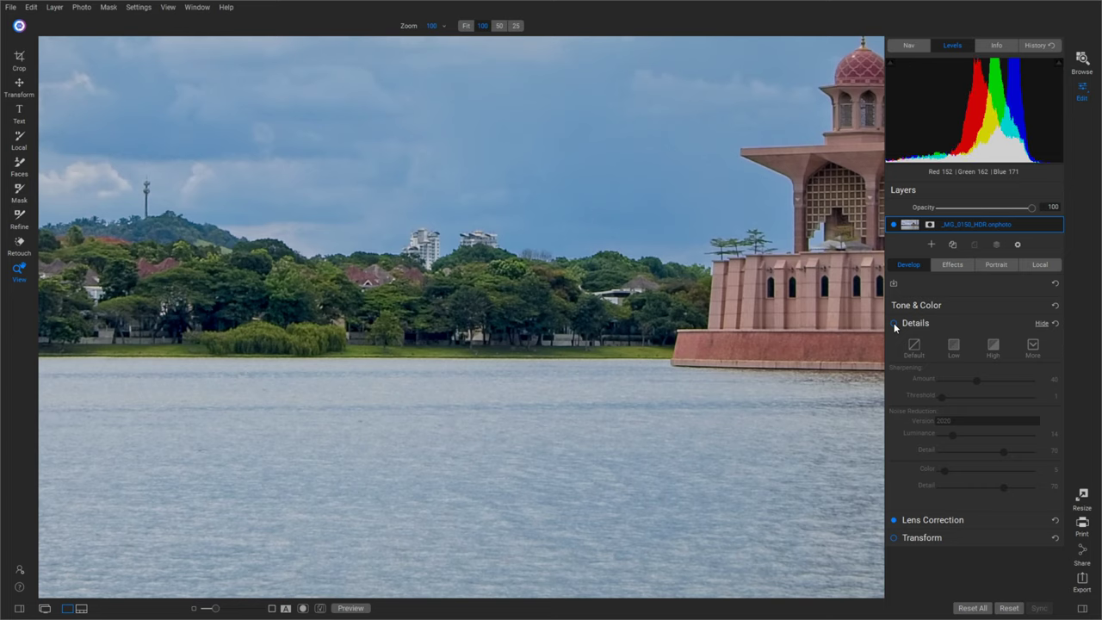
pyautogui.click(893, 323)
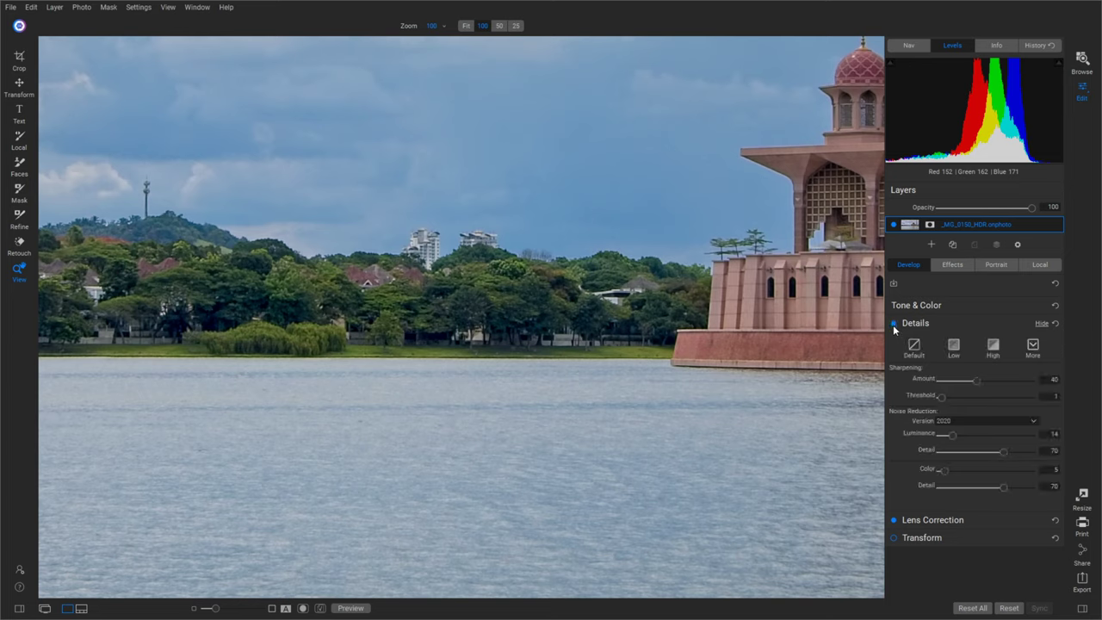
pyautogui.click(893, 323)
pyautogui.click(893, 323)
pyautogui.click(893, 323)
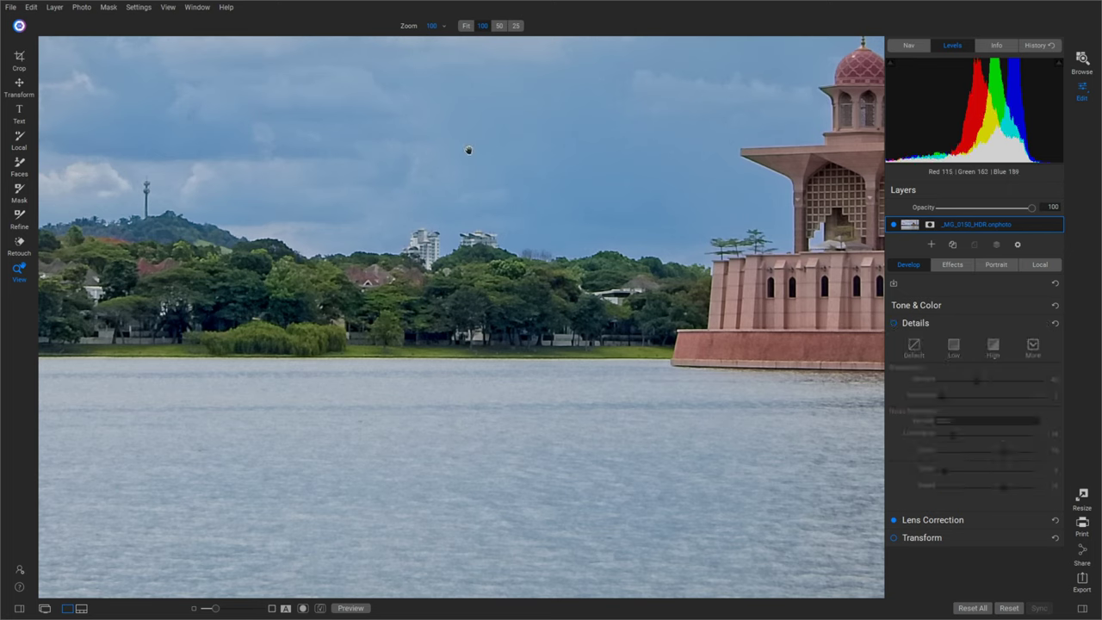
pyautogui.click(893, 323)
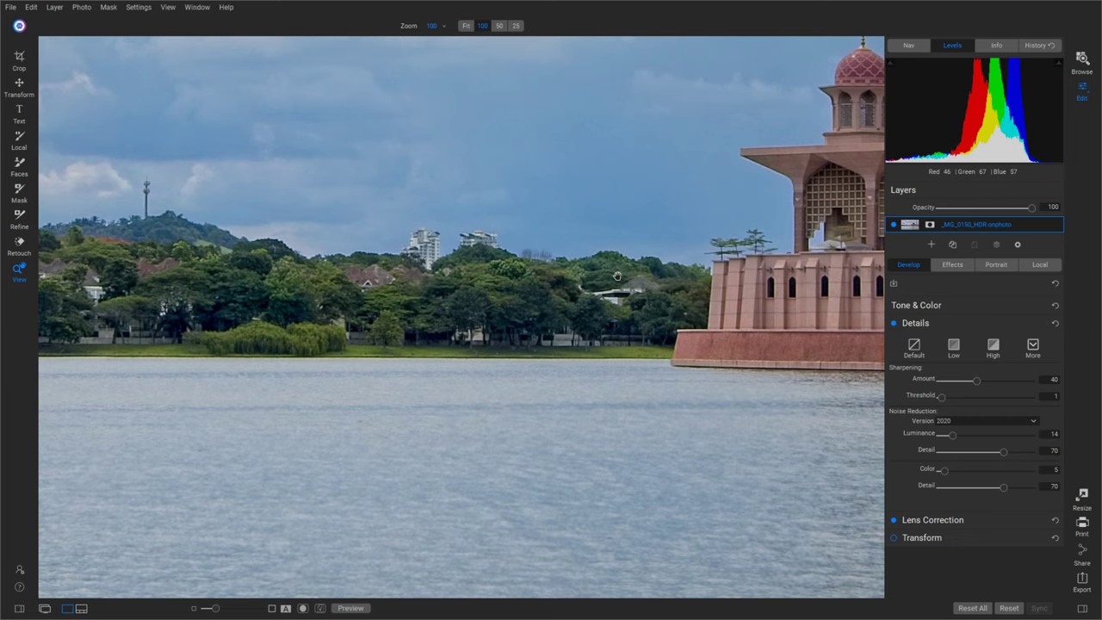
pyautogui.moveTo(698, 289); pyautogui.dragTo(686, 325)
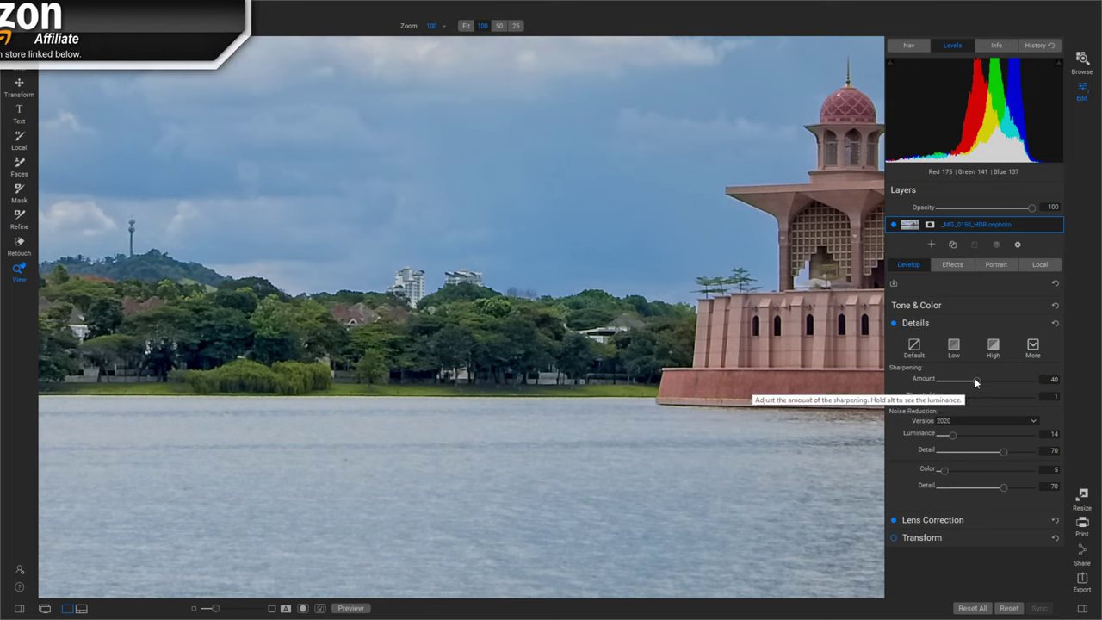
# Raise the Details Sharpening Amount to 69 and compare it with Details off and on.
pyautogui.moveTo(976, 380); pyautogui.dragTo(1002, 381)
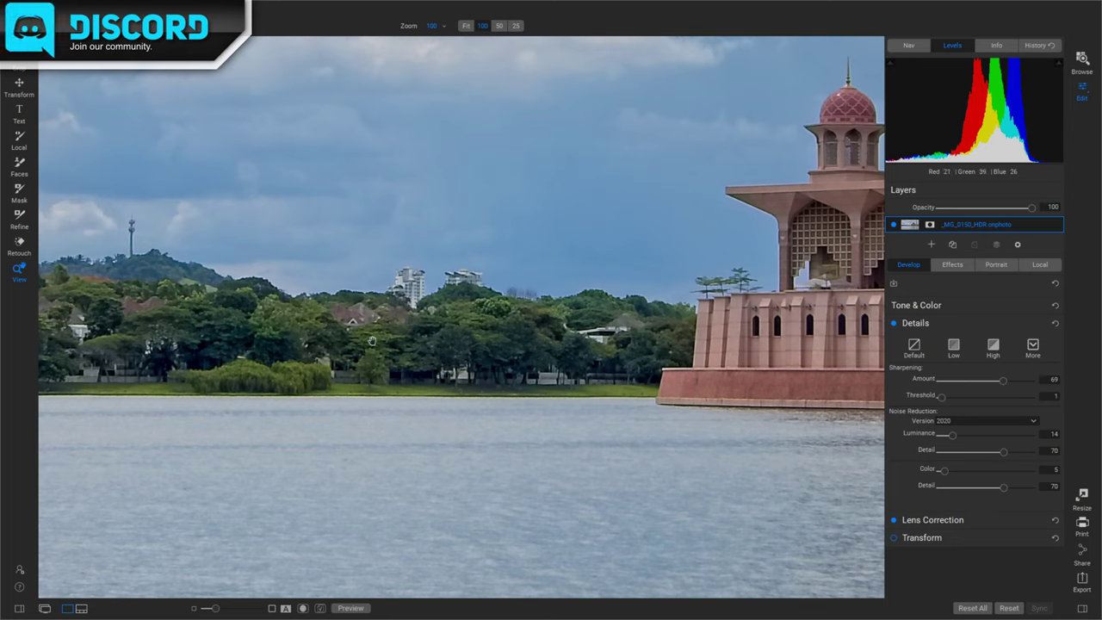
pyautogui.click(895, 322)
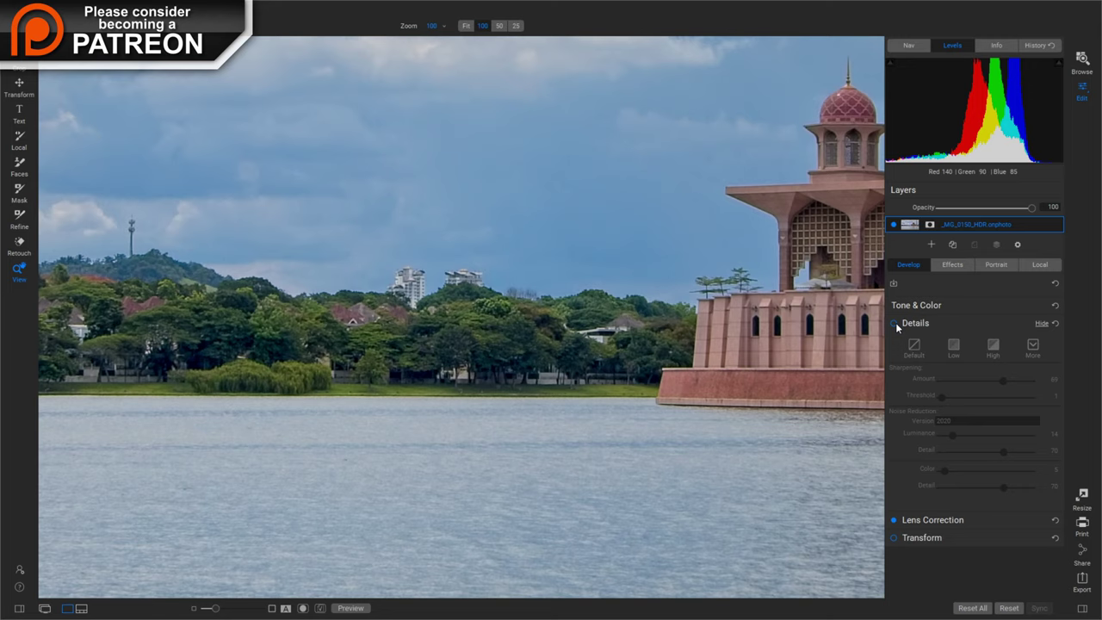
pyautogui.click(895, 323)
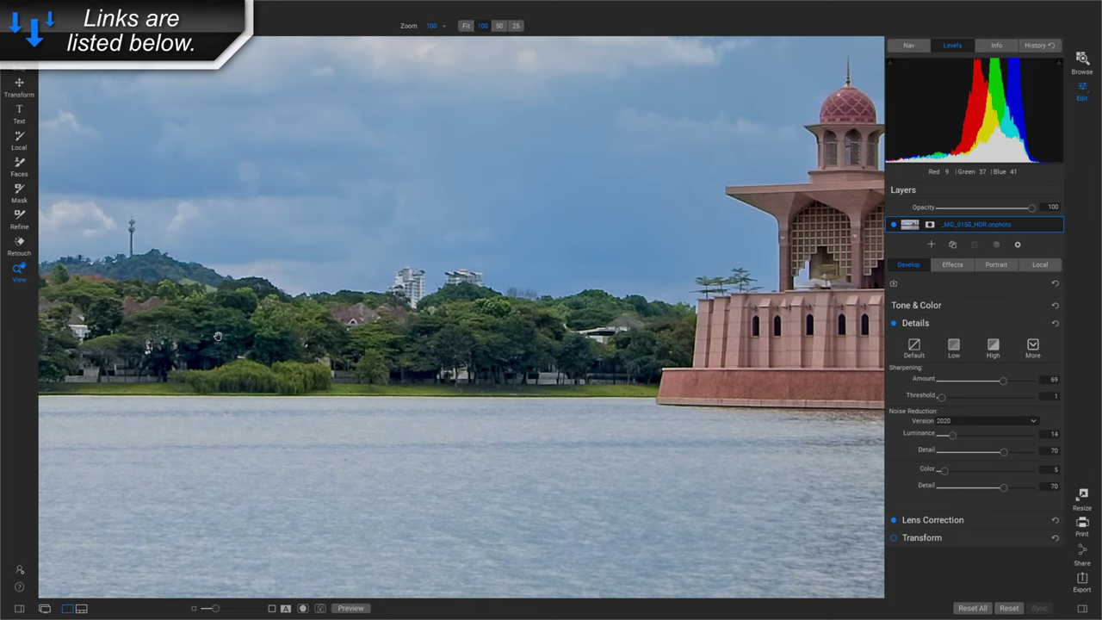
pyautogui.moveTo(218, 337); pyautogui.dragTo(635, 347)
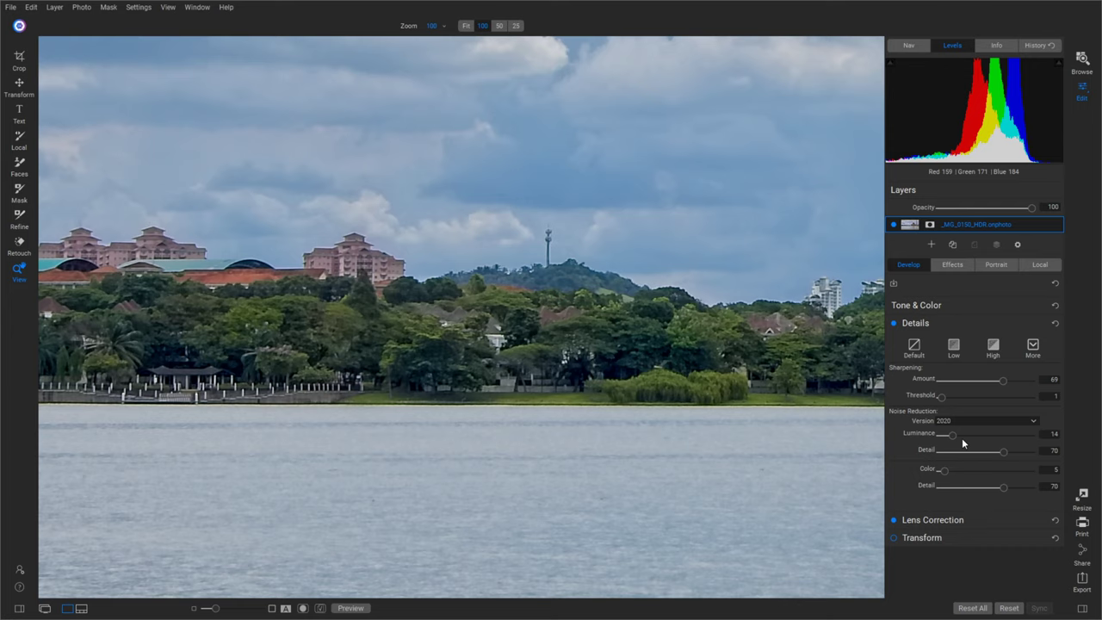
# Lower Luminance noise reduction to 0, check the sky and mosque, and toggle Details again.
pyautogui.moveTo(953, 441); pyautogui.dragTo(936, 443)
pyautogui.moveTo(610, 222); pyautogui.dragTo(553, 394)
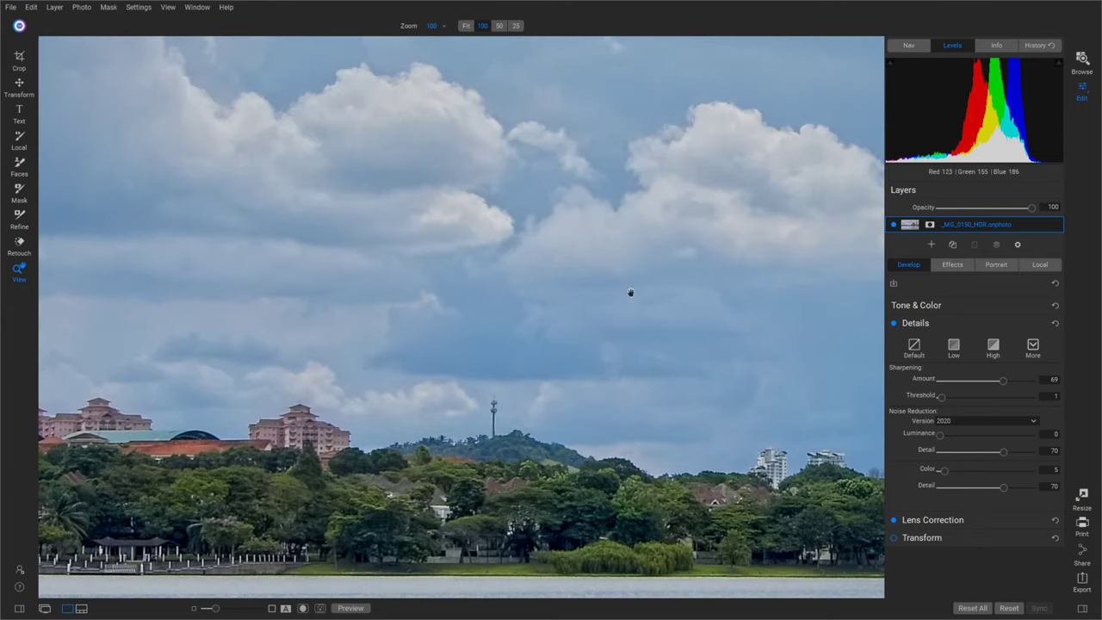
pyautogui.moveTo(757, 376); pyautogui.dragTo(476, 382)
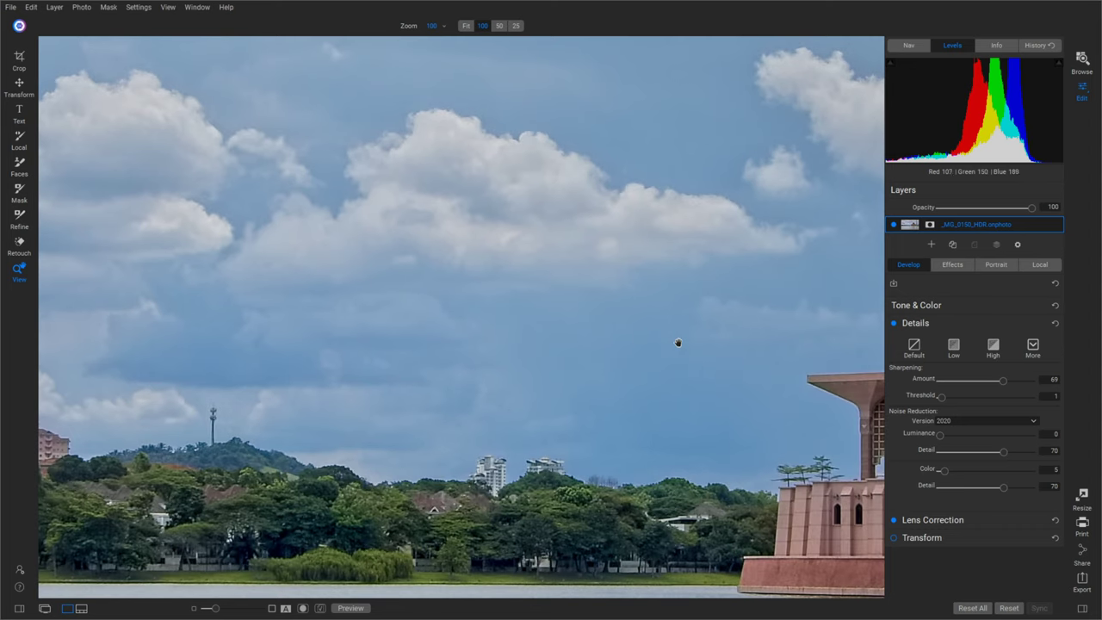
pyautogui.click(893, 322)
# Turn off Details and add a Sharpening filter to the effects, switched off.
pyautogui.click(893, 323)
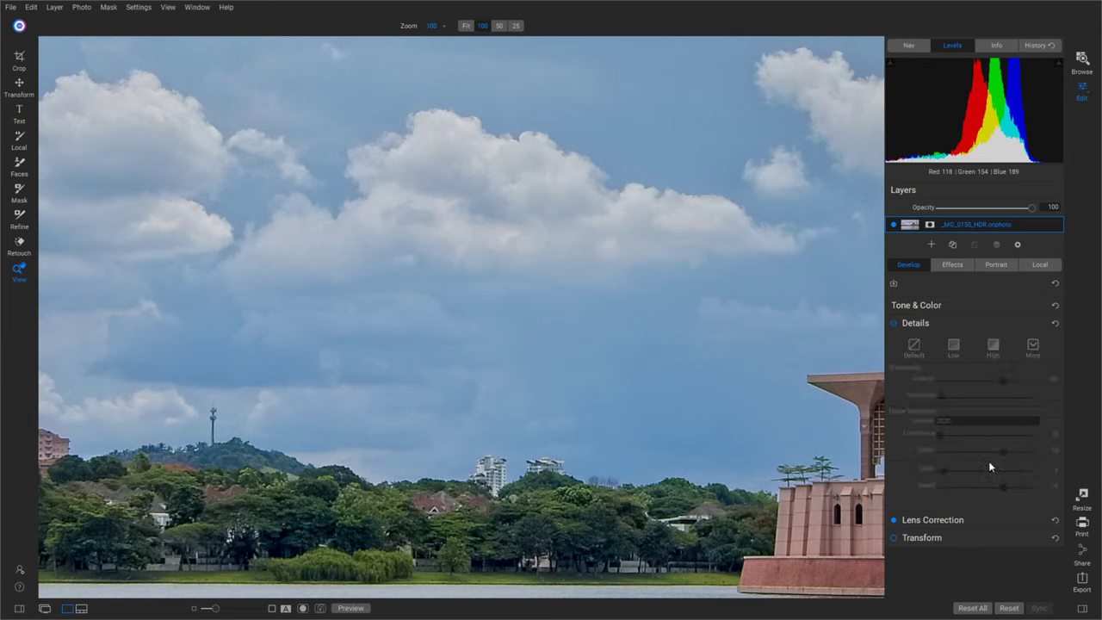
pyautogui.click(957, 263)
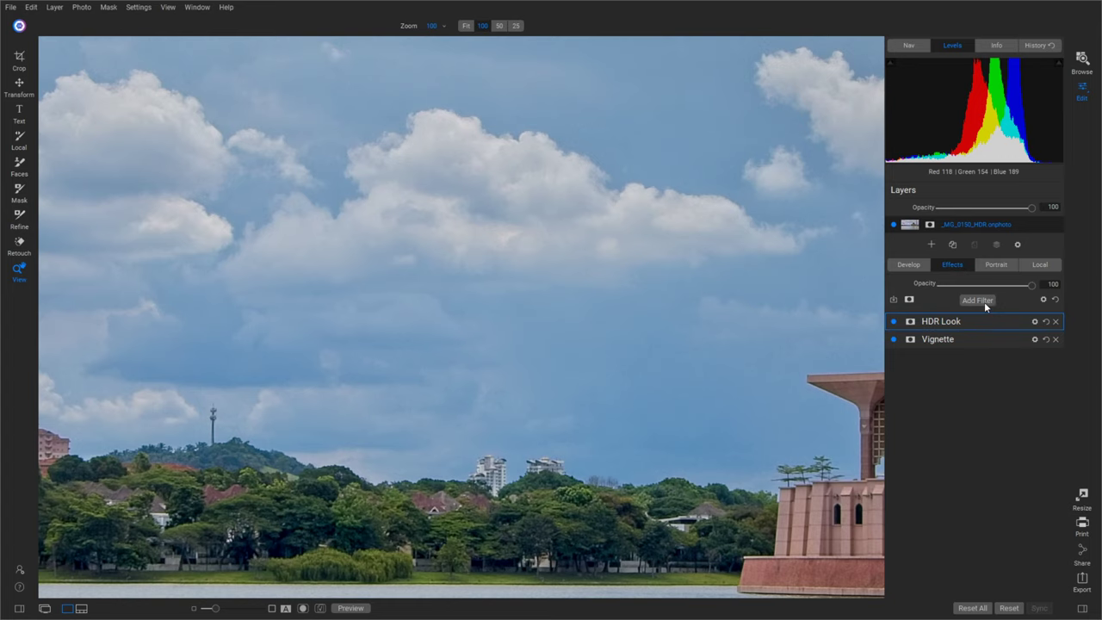
pyautogui.click(977, 300)
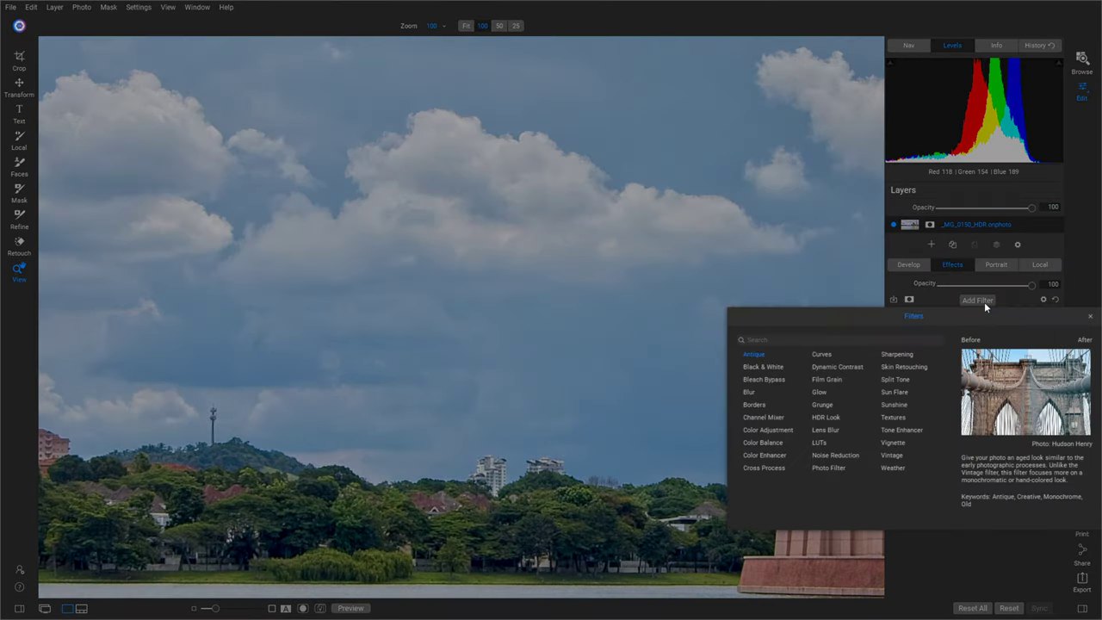
pyautogui.click(899, 352)
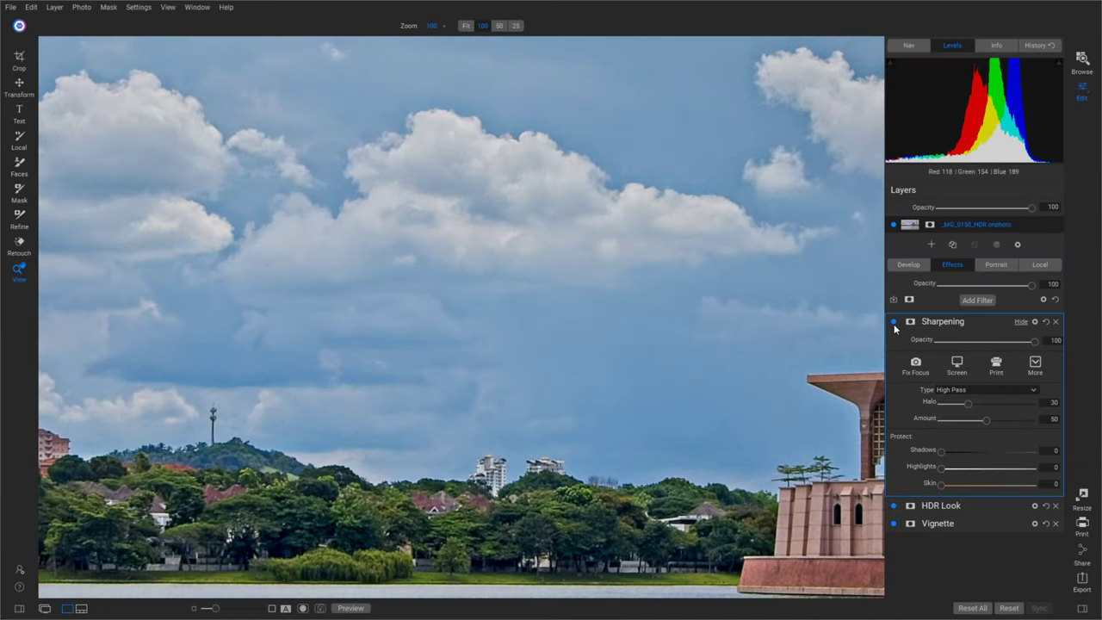
pyautogui.click(893, 322)
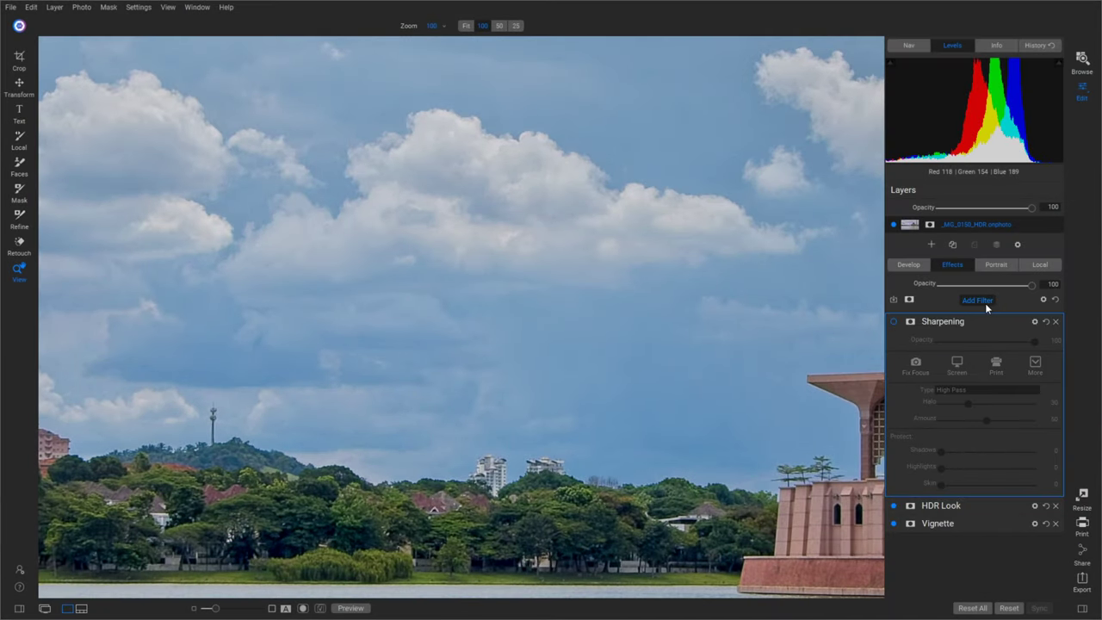
# Add a Noise Reduction filter and switch it off for now.
pyautogui.click(978, 300)
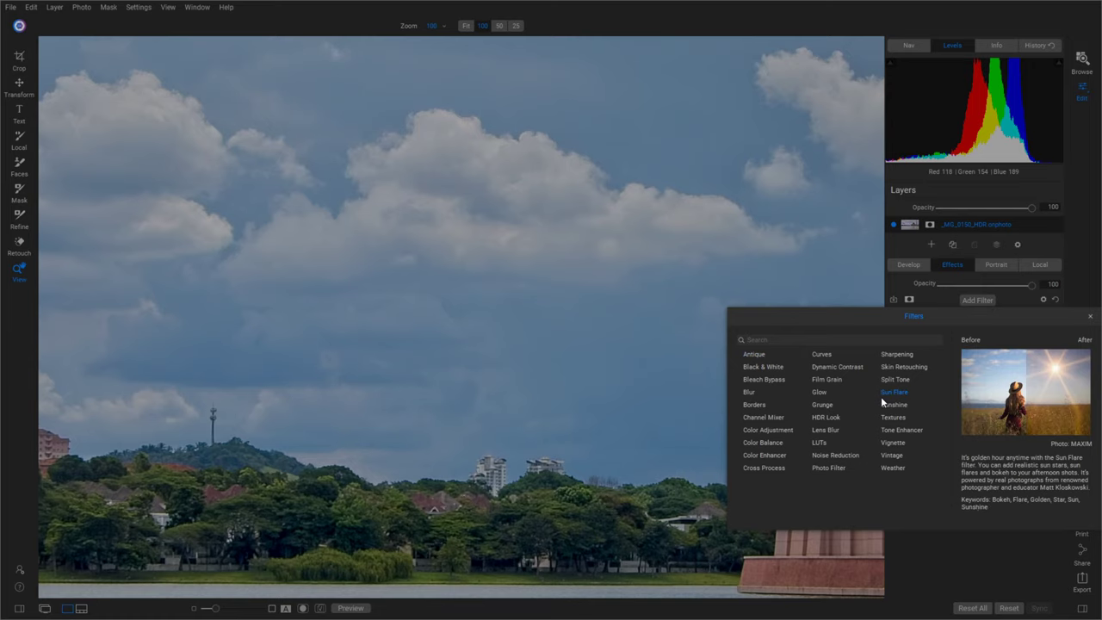
pyautogui.click(834, 454)
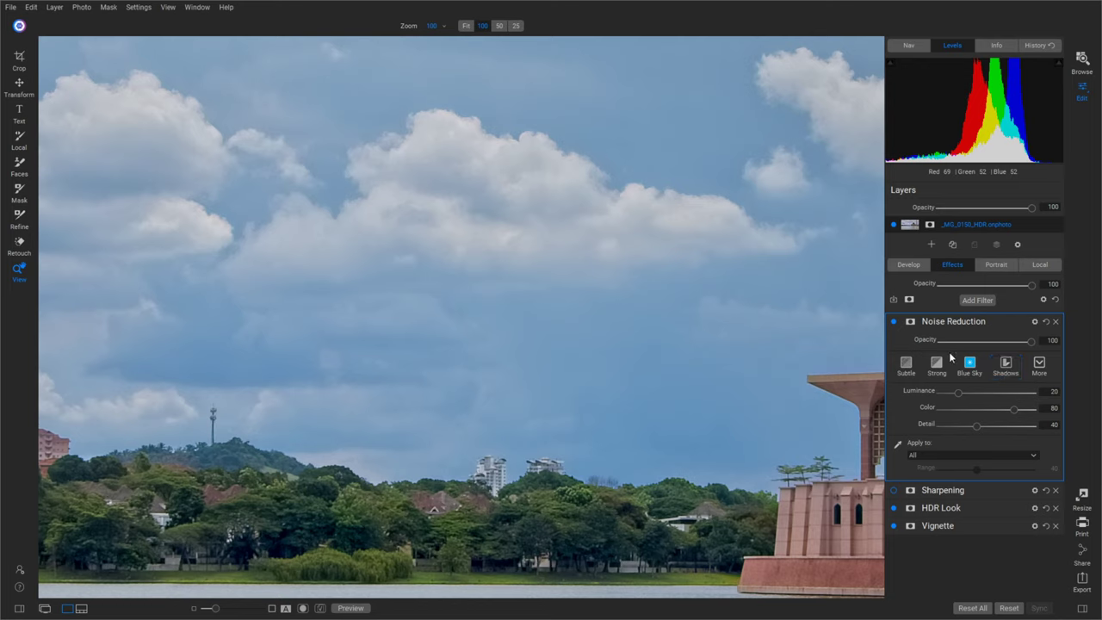
pyautogui.click(894, 322)
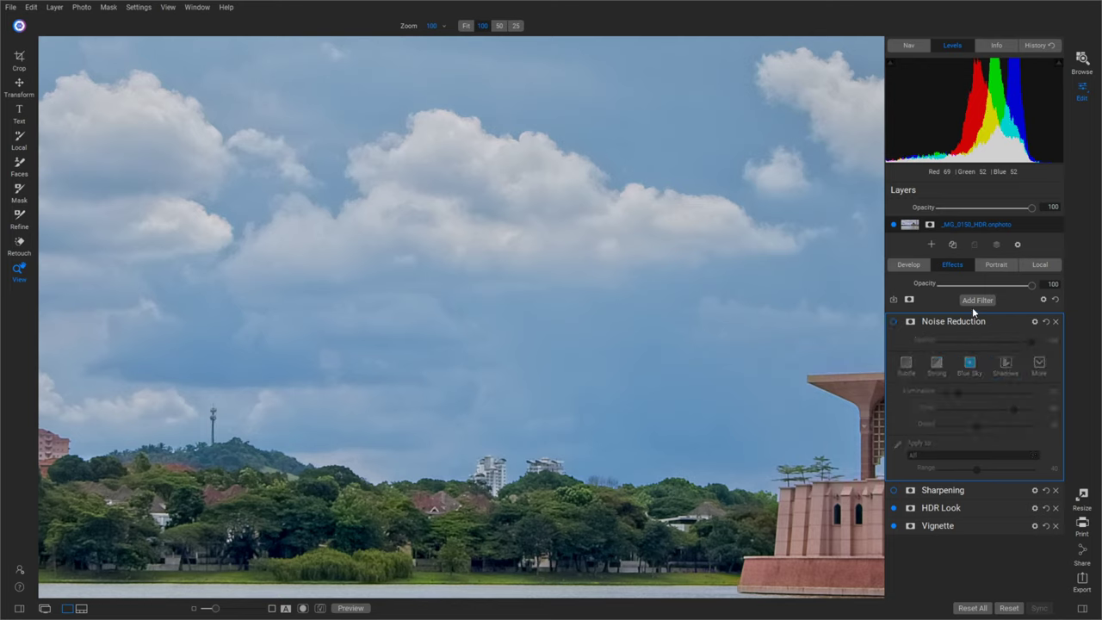
# Enable the High Pass Sharpening filter (Halo 30) and raise its Amount to 77.
pyautogui.click(968, 491)
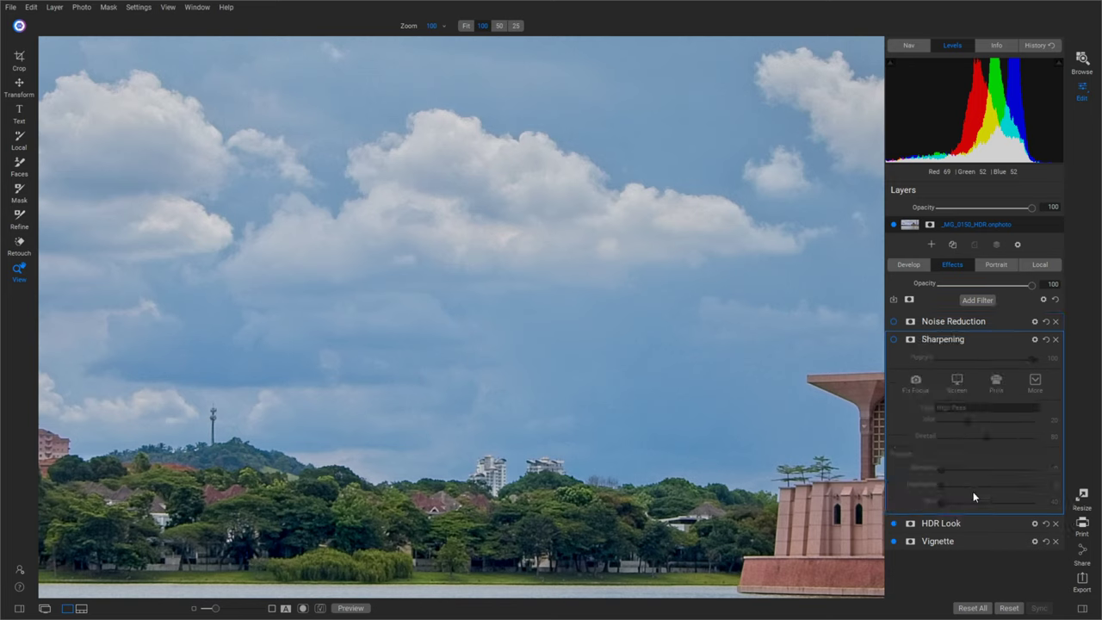
pyautogui.click(893, 339)
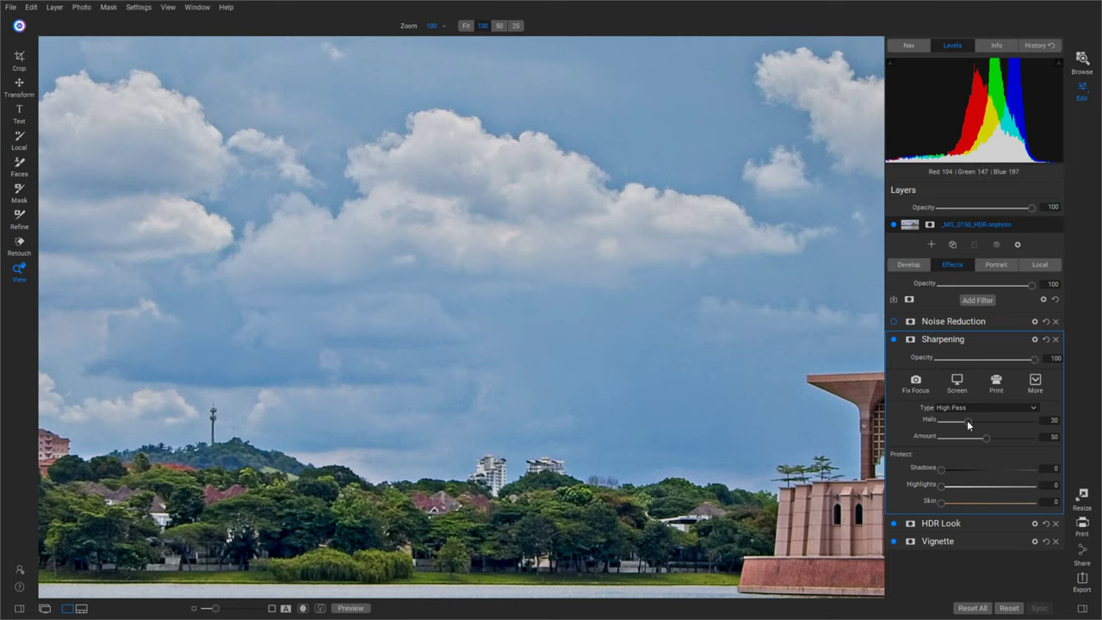
pyautogui.moveTo(1001, 441); pyautogui.dragTo(1010, 438)
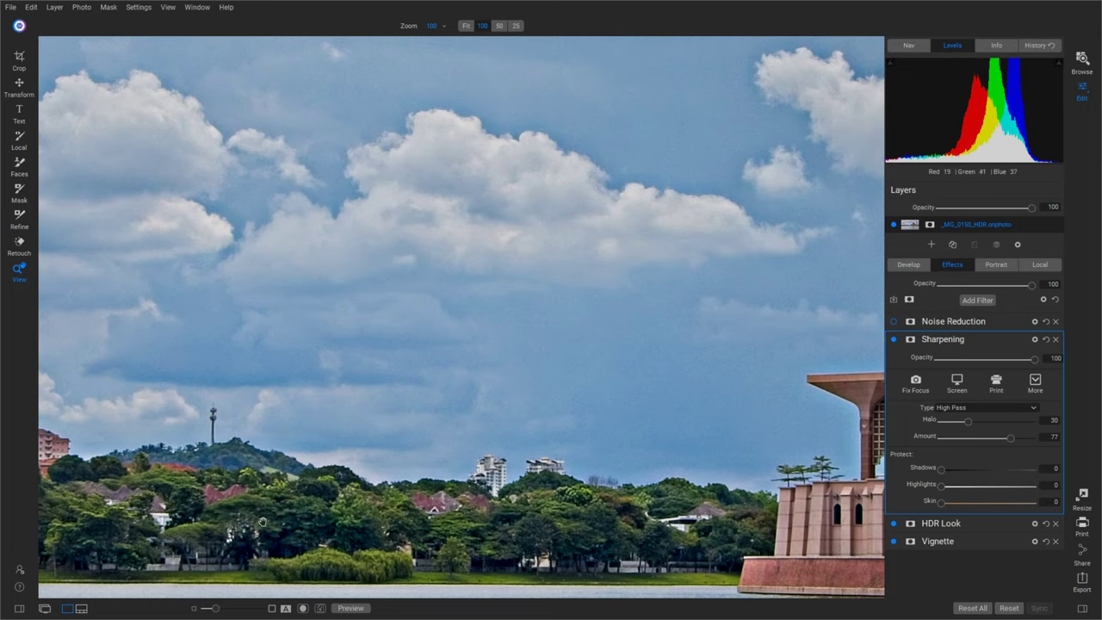
pyautogui.moveTo(367, 466); pyautogui.dragTo(398, 462)
pyautogui.hscroll(-5, 399, 461)
pyautogui.scroll(-2, 399, 461)
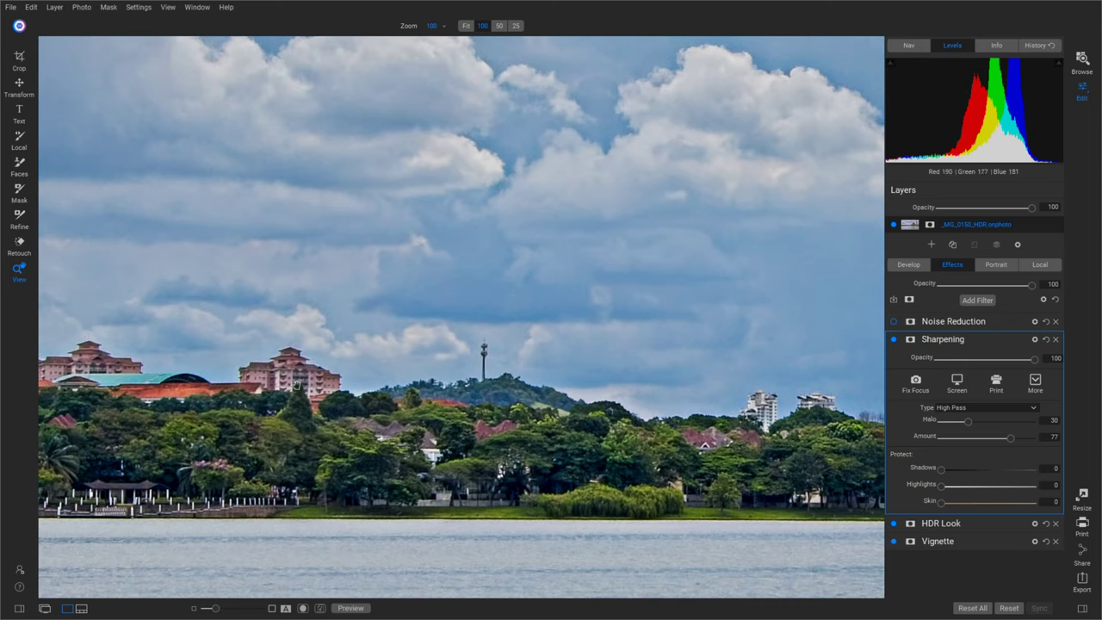
pyautogui.scroll(3, 628, 344)
pyautogui.hscroll(2, 629, 344)
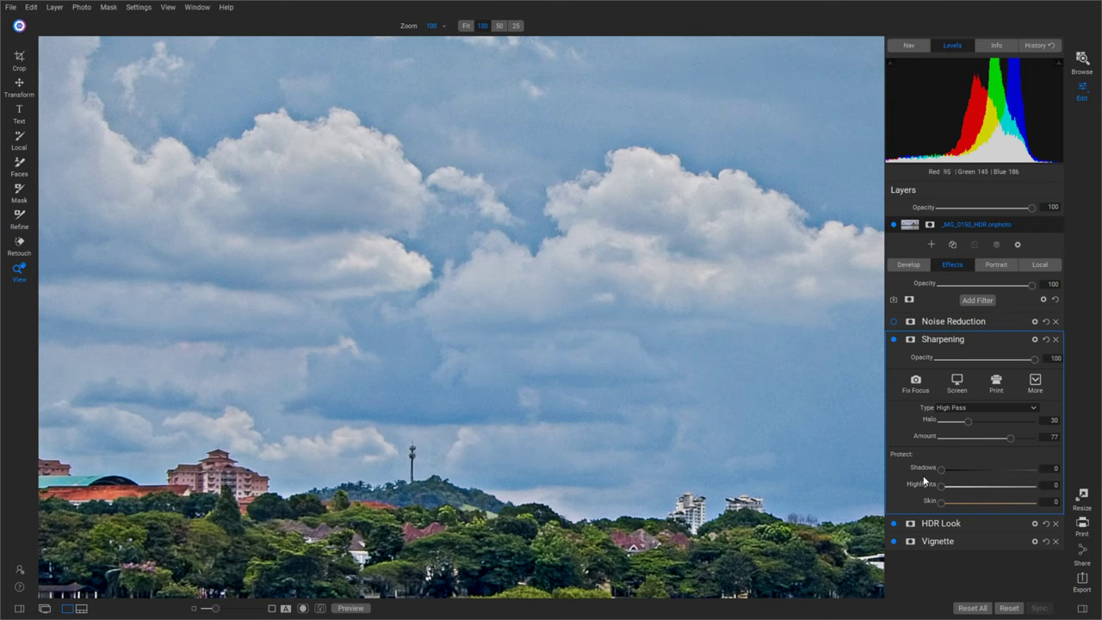
pyautogui.click(978, 407)
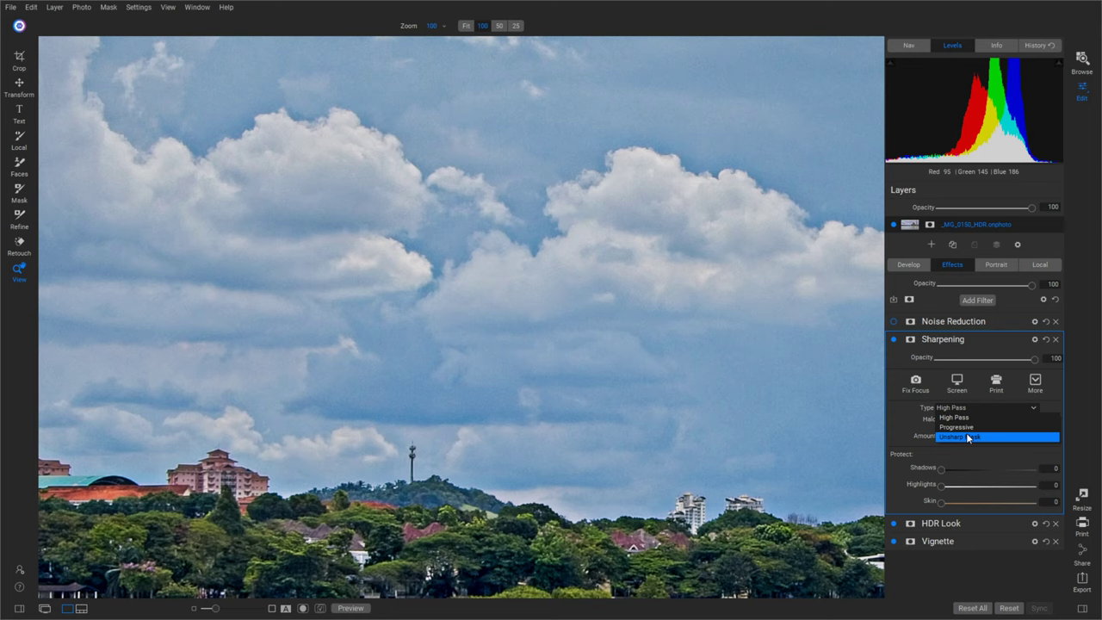
# Apply the Amazing Detail Finder preset (Progressive, Amount 100) and compare sharpening off and on.
pyautogui.click(1036, 382)
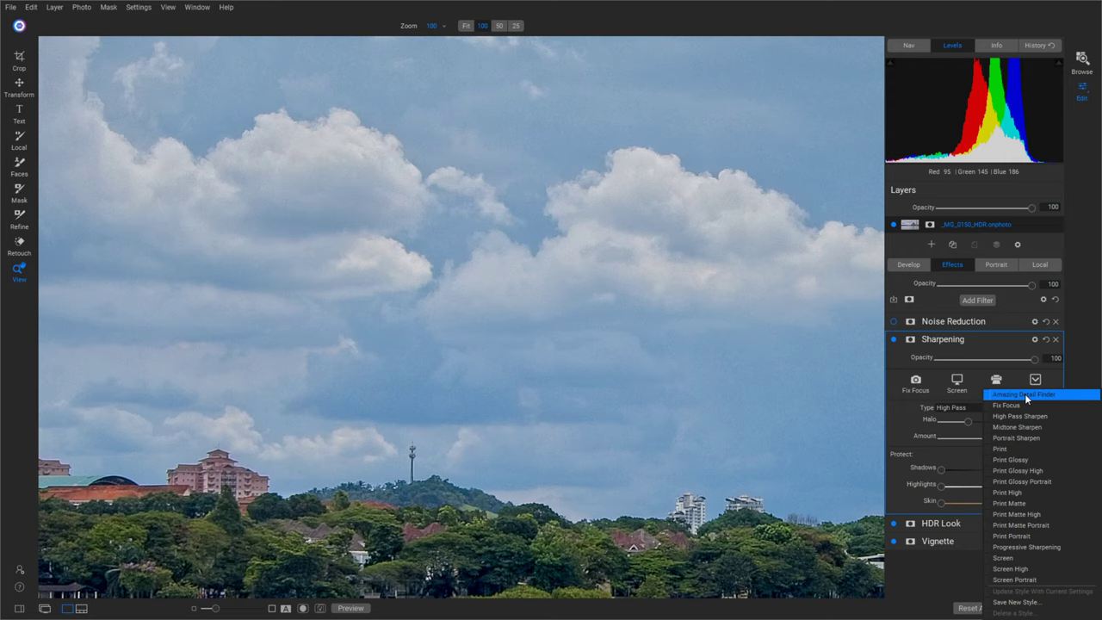
pyautogui.click(1024, 394)
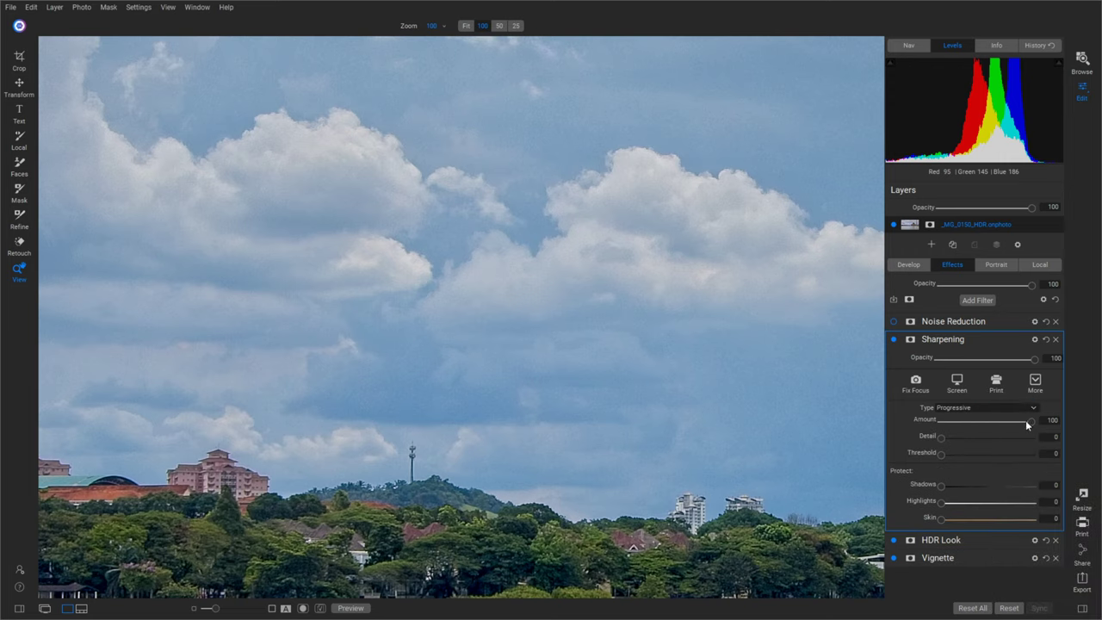
pyautogui.moveTo(532, 426); pyautogui.dragTo(563, 275)
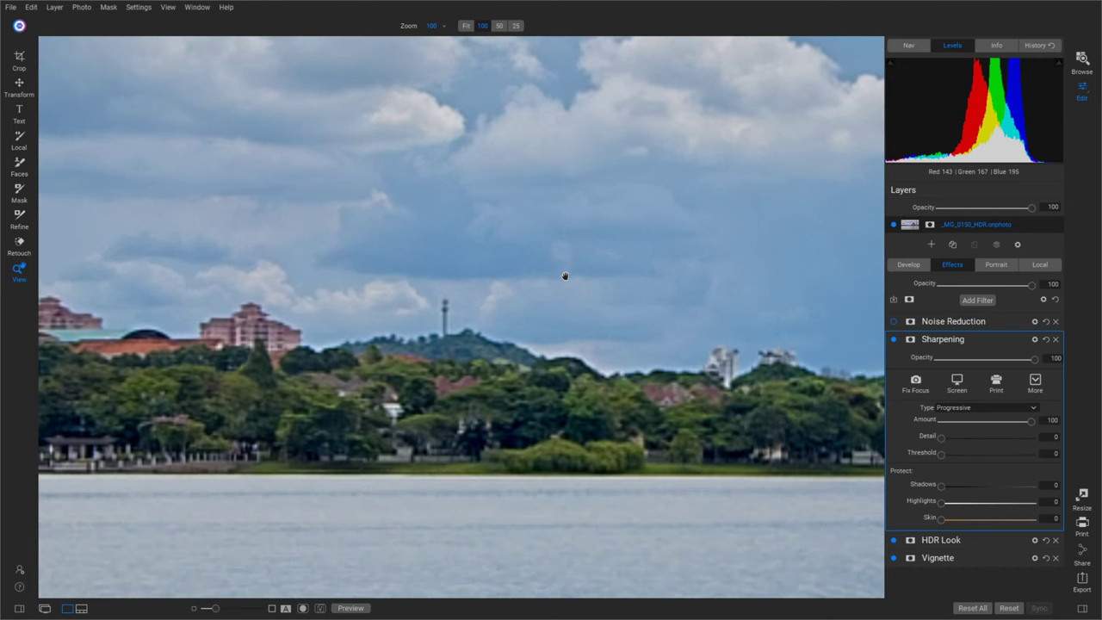
pyautogui.click(893, 339)
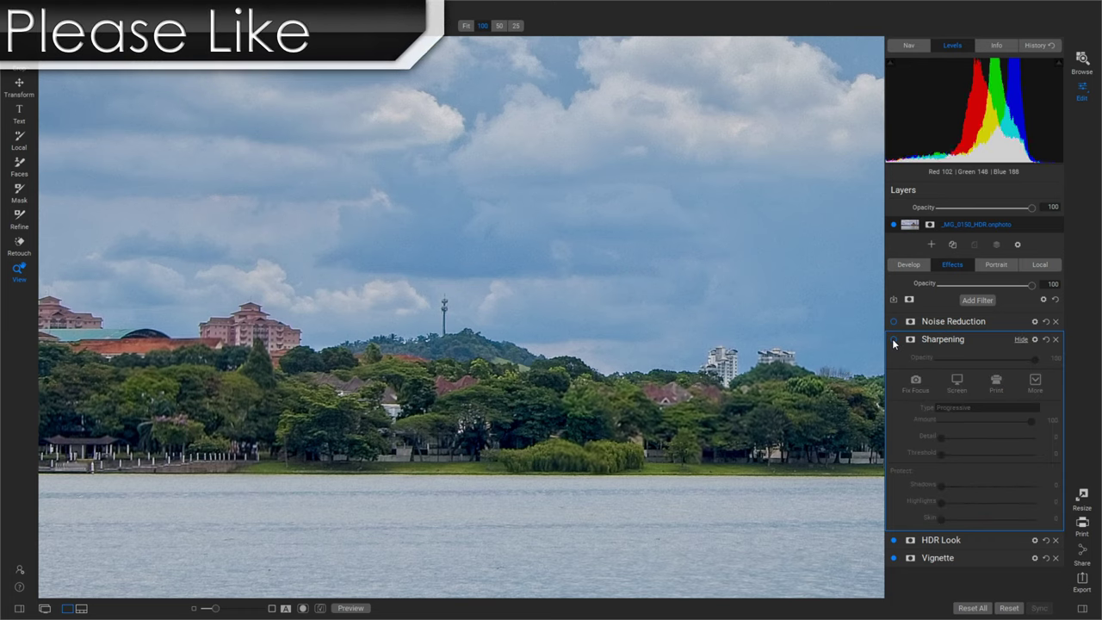
pyautogui.click(893, 339)
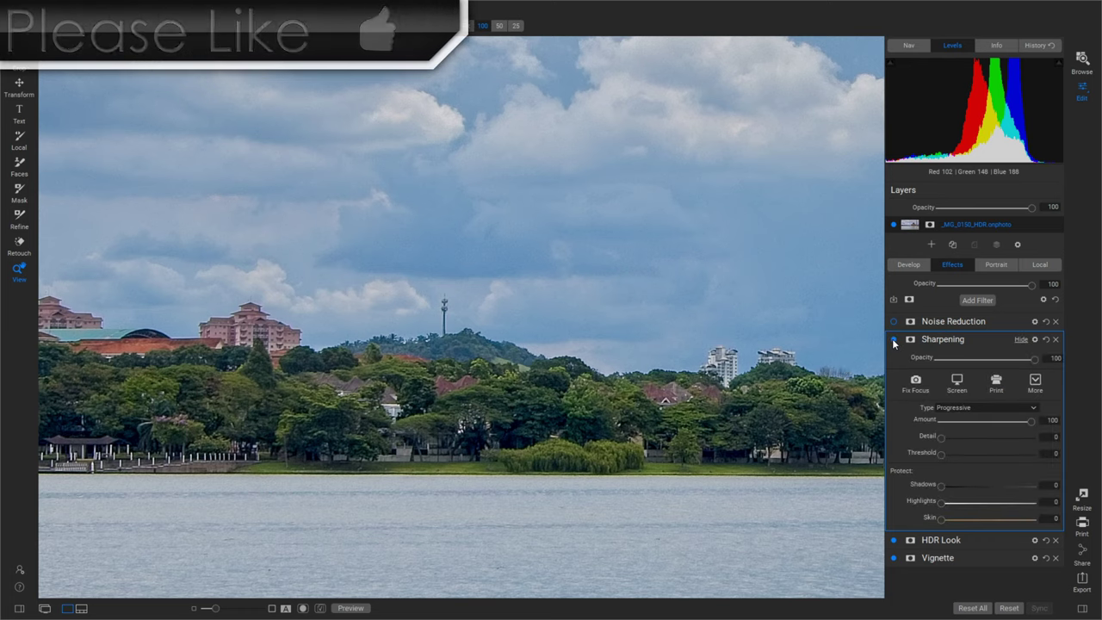
pyautogui.moveTo(698, 398); pyautogui.dragTo(548, 278)
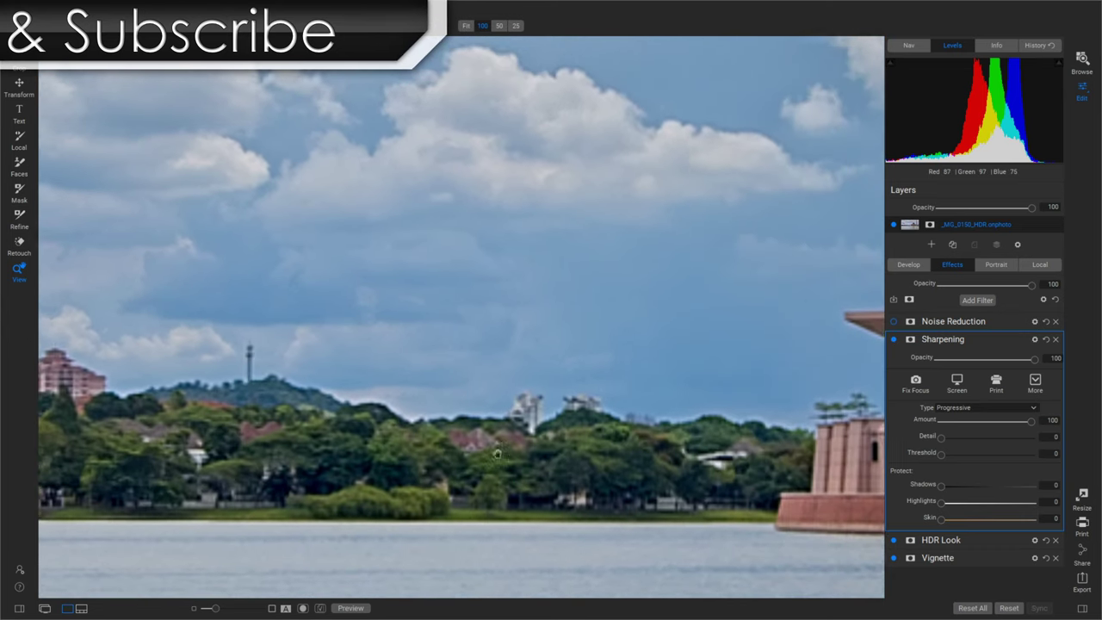
pyautogui.scroll(3, 473, 302)
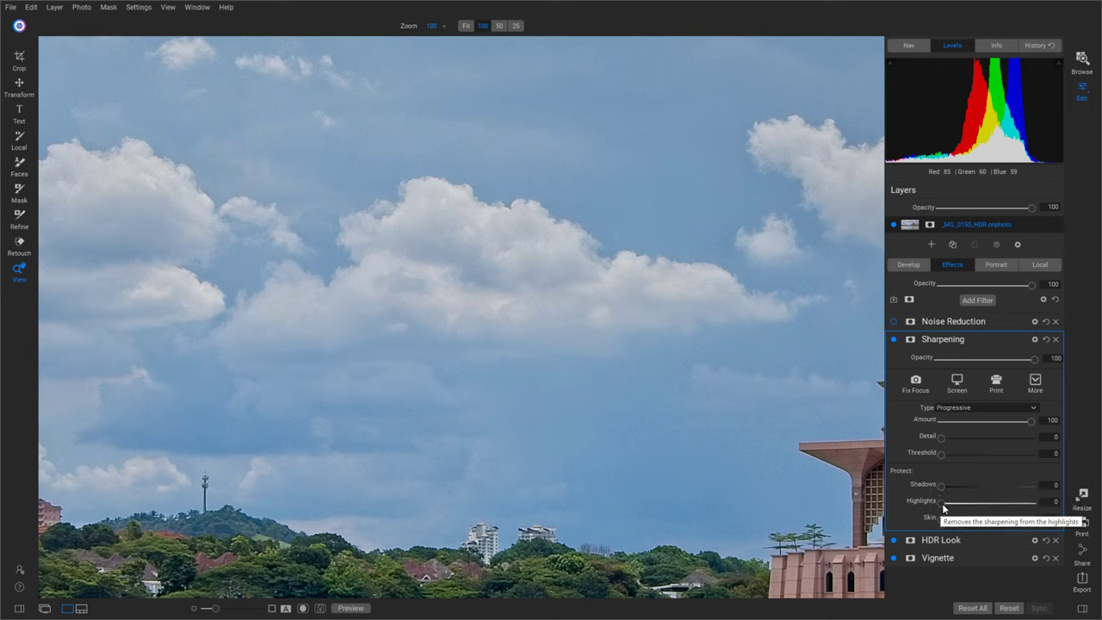
# Set Sharpening highlight protection to 20, comparing the filter off and on over lake and sky.
pyautogui.moveTo(941, 508); pyautogui.dragTo(983, 503)
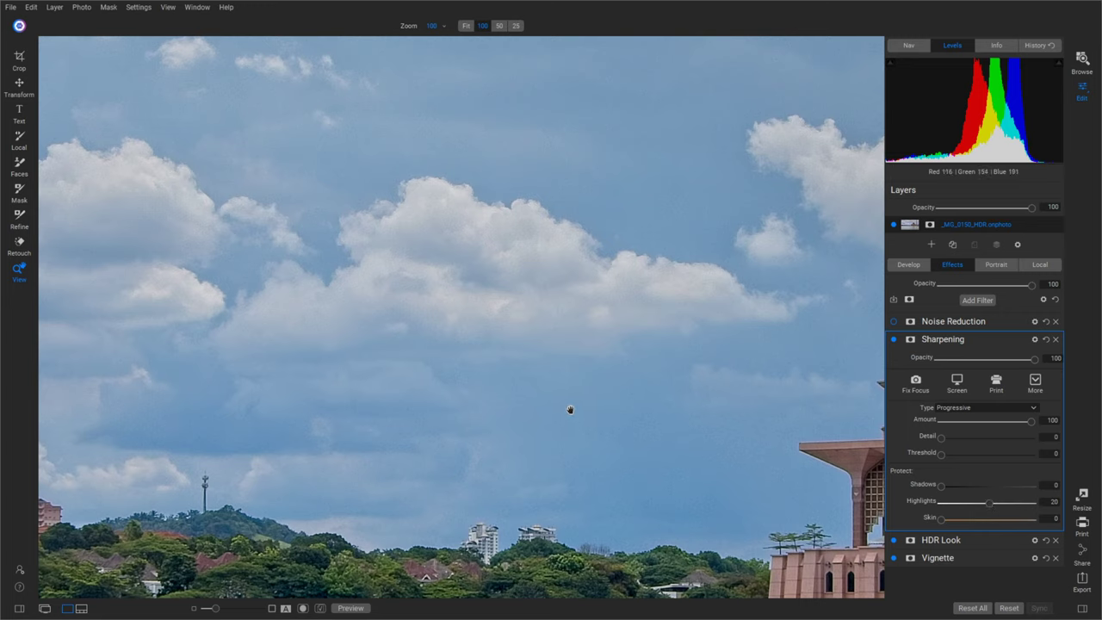
pyautogui.click(894, 339)
pyautogui.click(894, 339)
pyautogui.moveTo(554, 418); pyautogui.dragTo(585, 190)
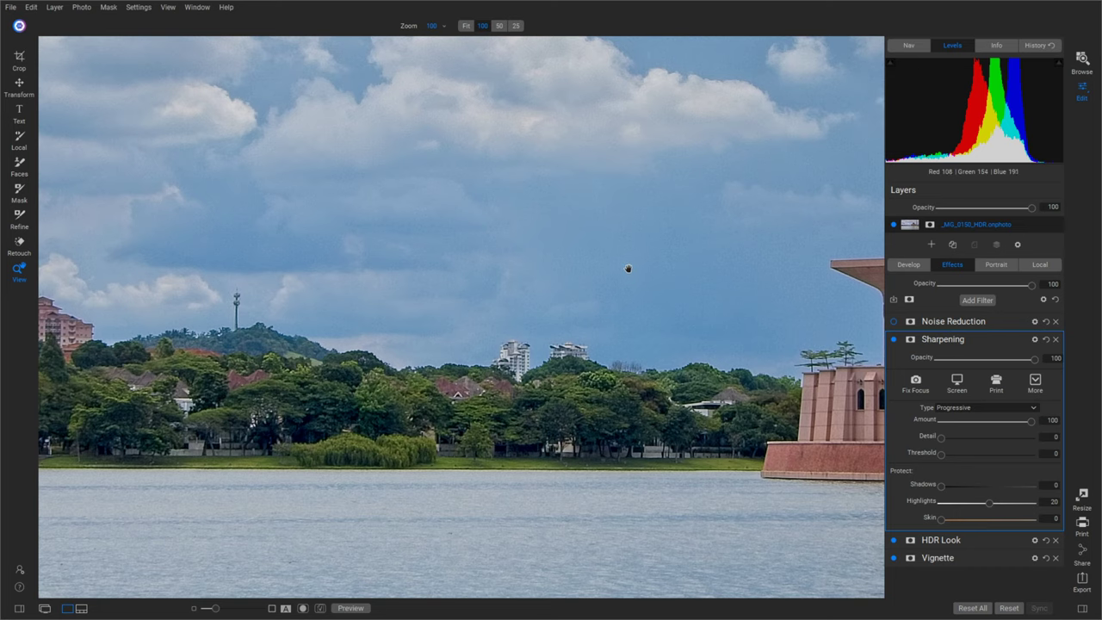
pyautogui.moveTo(628, 270); pyautogui.dragTo(620, 395)
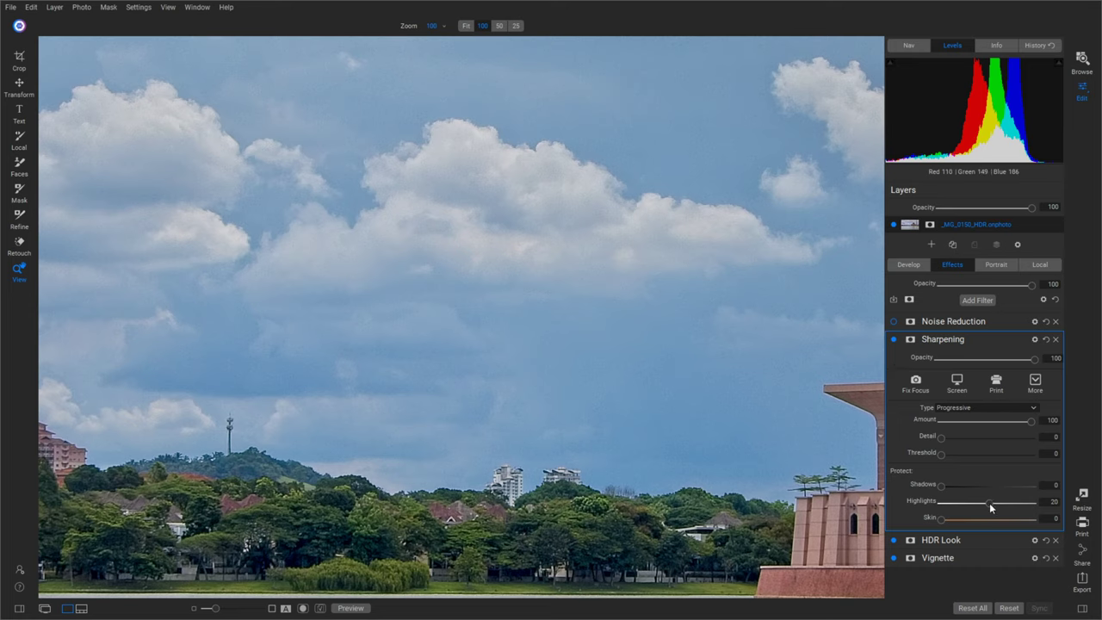
pyautogui.moveTo(989, 502); pyautogui.dragTo(1012, 503)
# Enable Noise Reduction with the Blue Sky preset: Luminance 50, Color 90, Detail 25, Blues only.
pyautogui.click(974, 322)
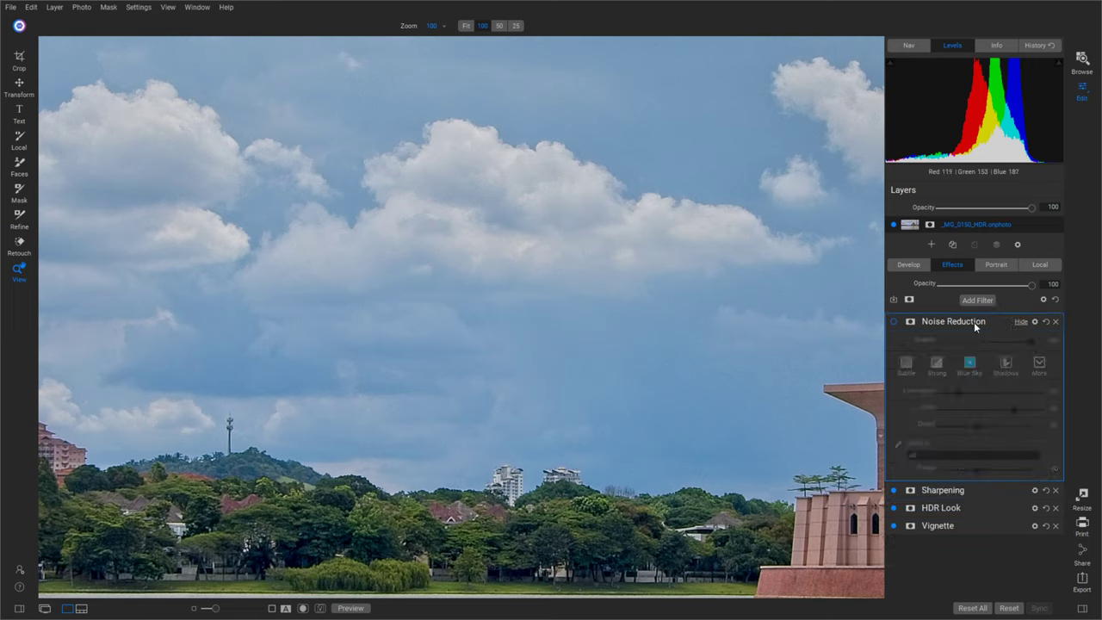
pyautogui.click(894, 323)
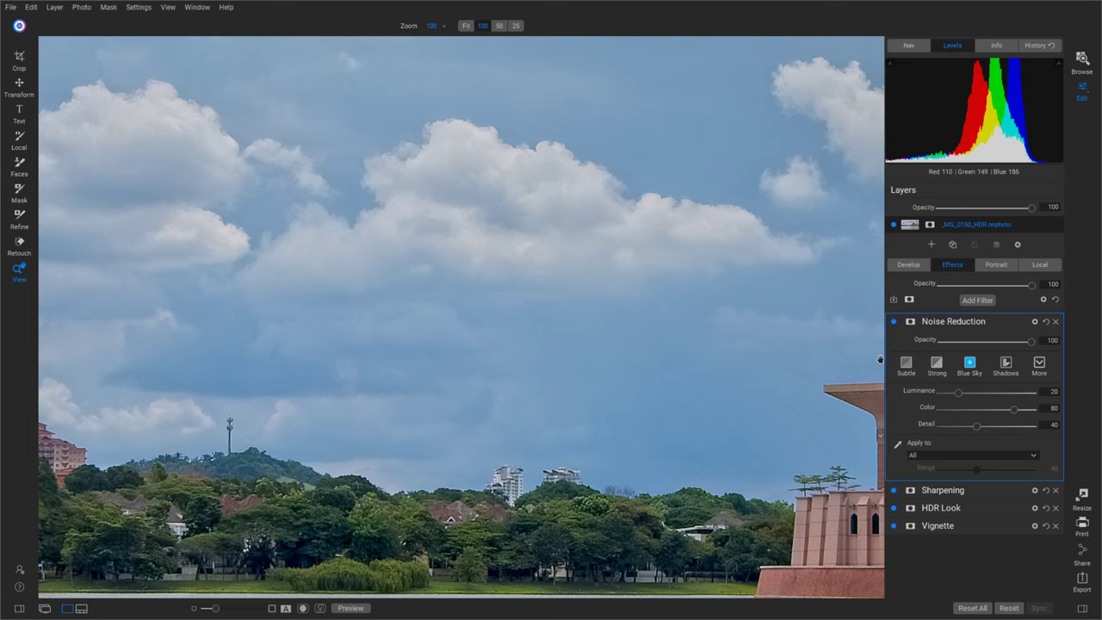
pyautogui.click(971, 366)
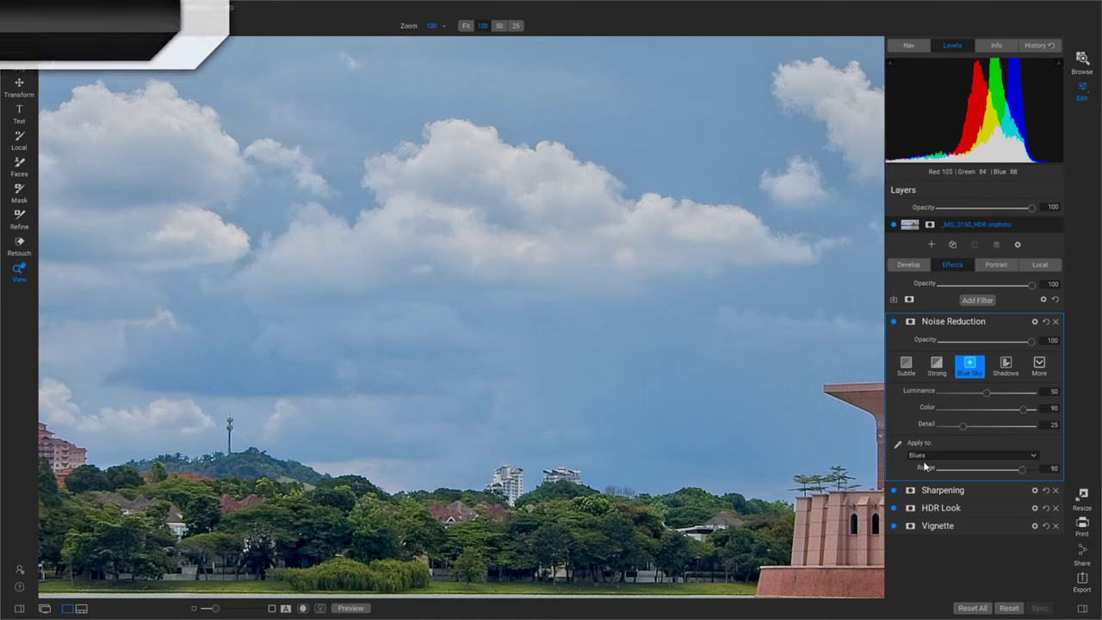
pyautogui.click(897, 444)
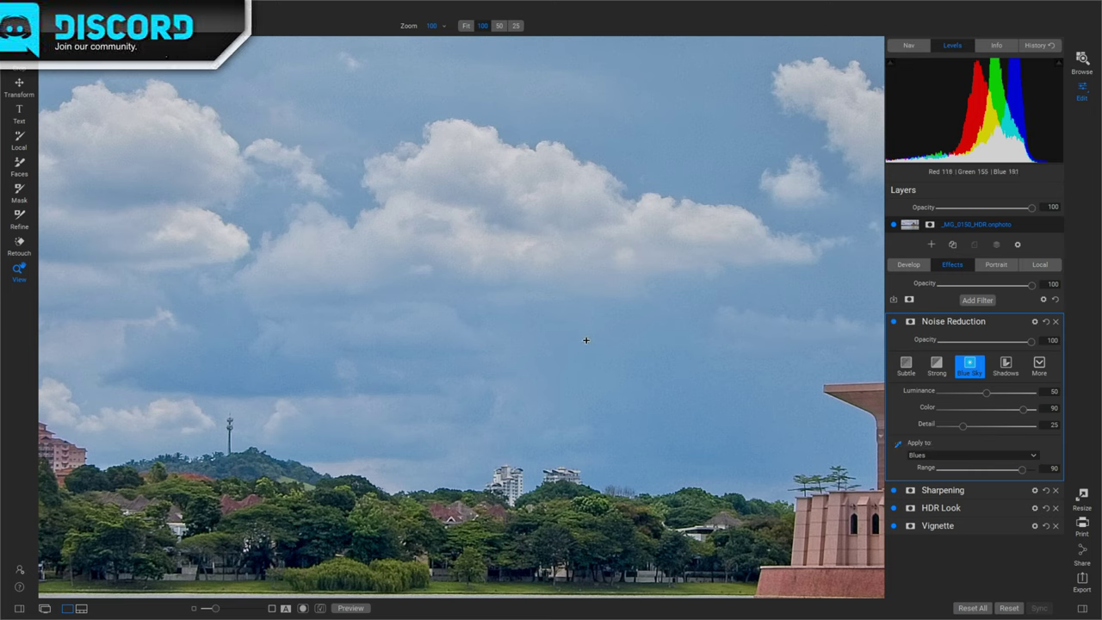
# Sample the sky colour to limit noise reduction, set Luminance to 62, and fit the photo.
pyautogui.click(660, 154)
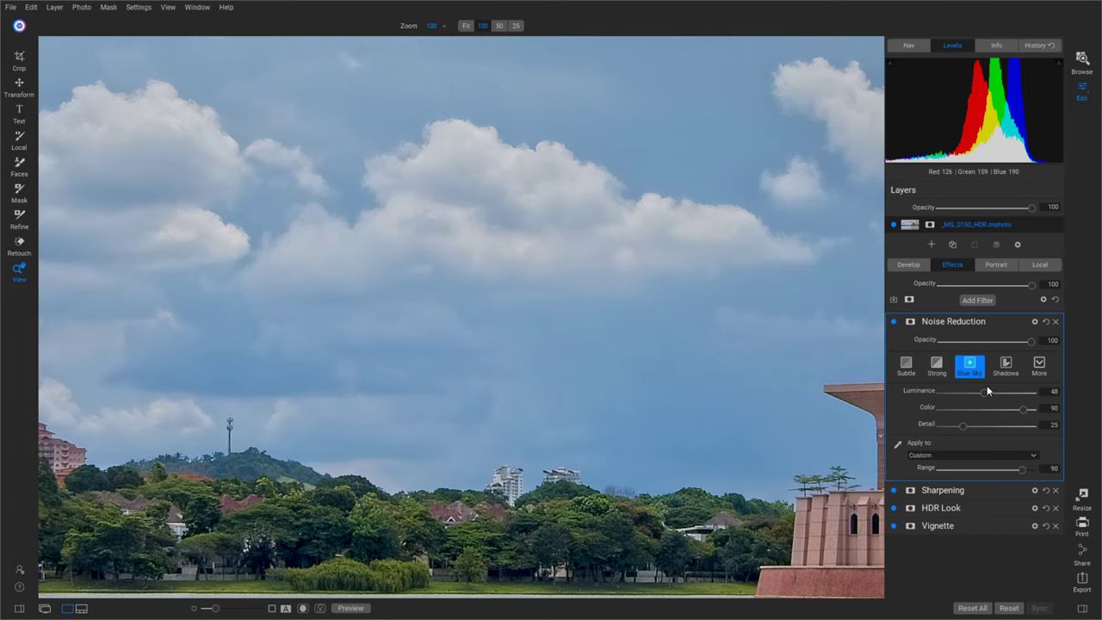
pyautogui.moveTo(987, 391); pyautogui.dragTo(994, 391)
pyautogui.click(529, 322)
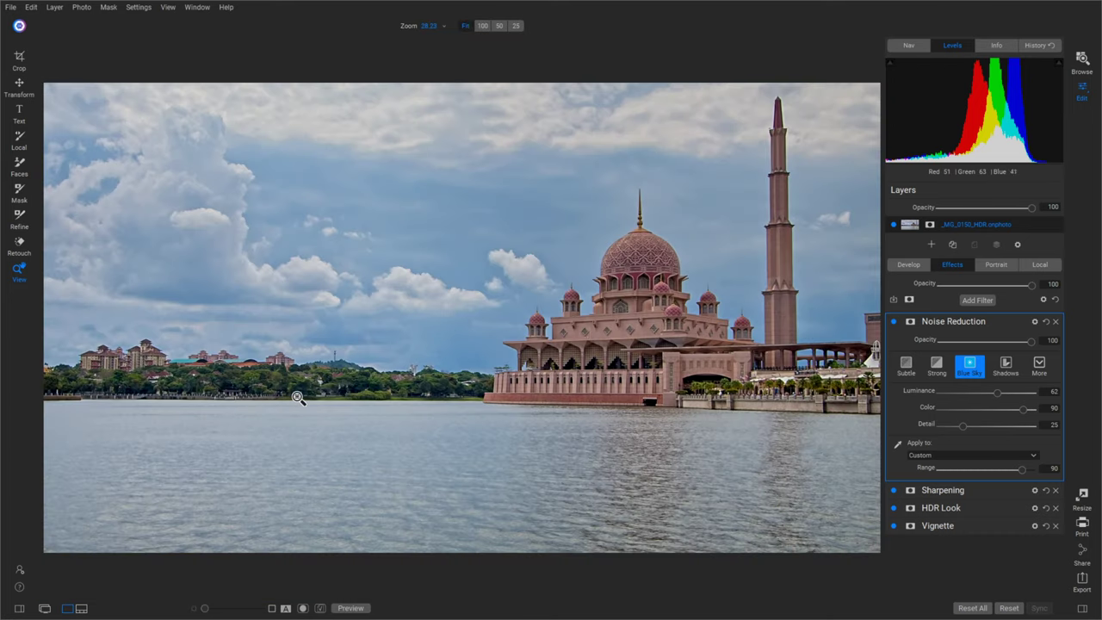
pyautogui.click(363, 325)
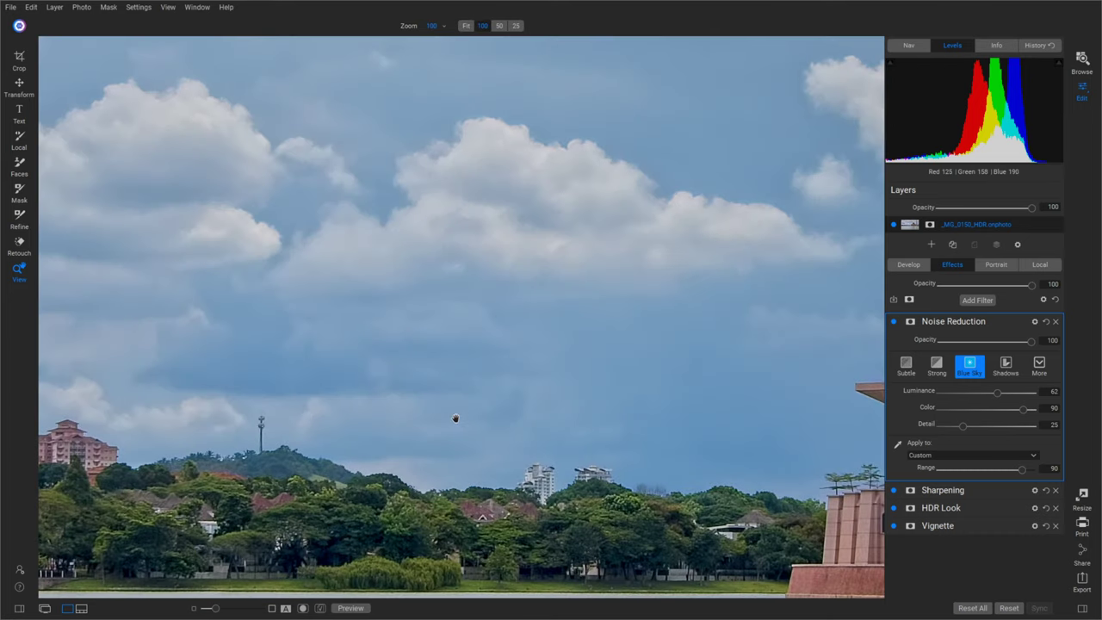
pyautogui.moveTo(456, 418); pyautogui.dragTo(551, 258)
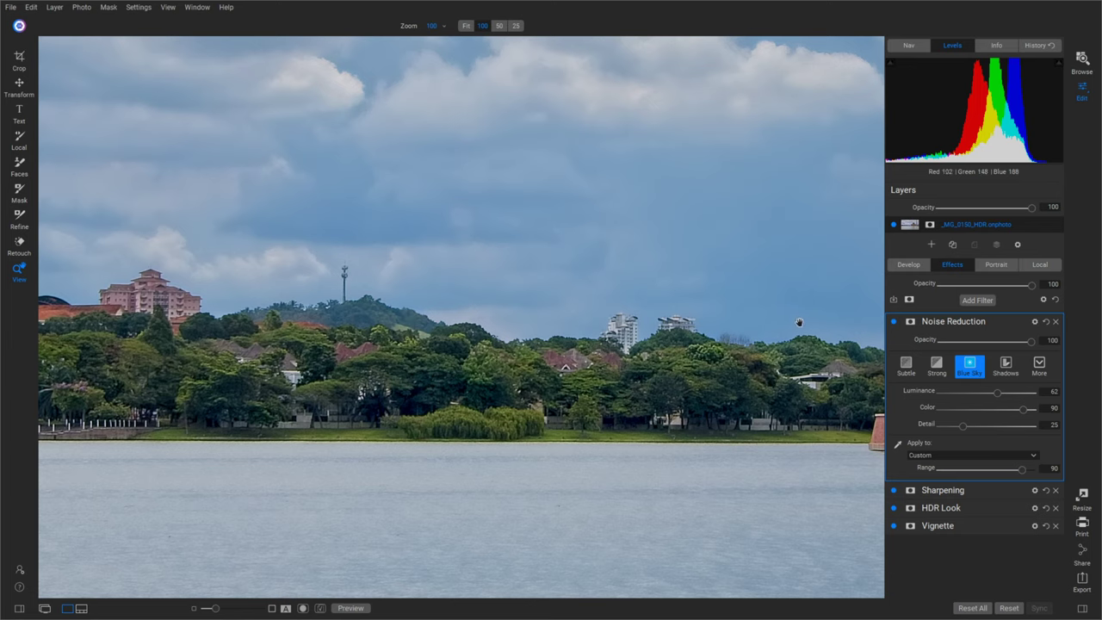
pyautogui.click(892, 322)
pyautogui.click(892, 322)
pyautogui.click(892, 321)
pyautogui.click(892, 322)
pyautogui.click(492, 302)
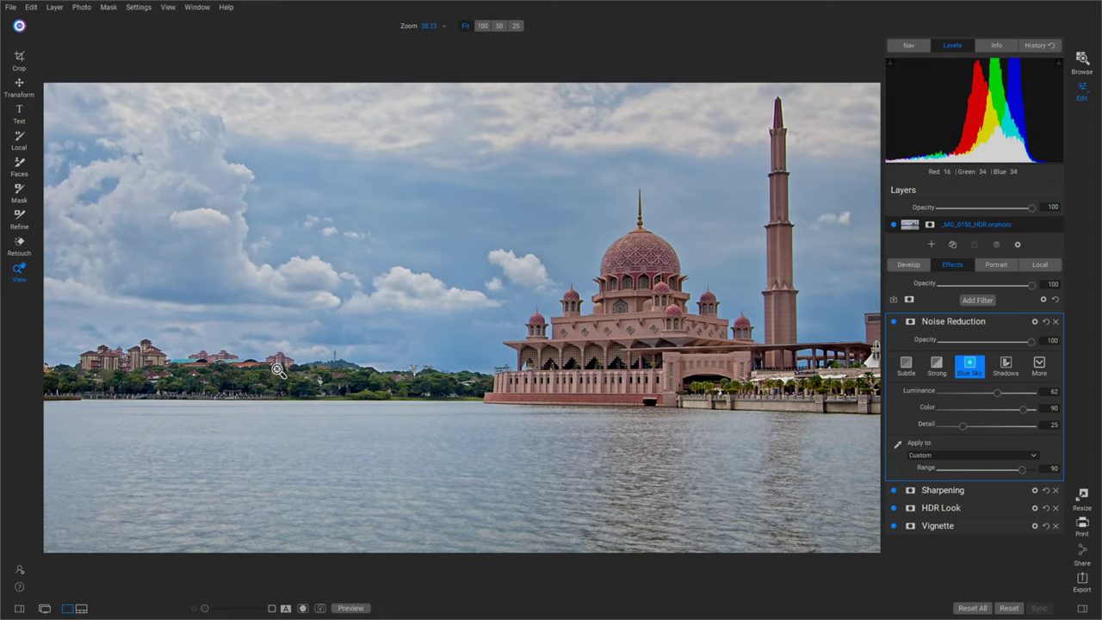
pyautogui.click(383, 384)
pyautogui.moveTo(410, 347); pyautogui.dragTo(427, 290)
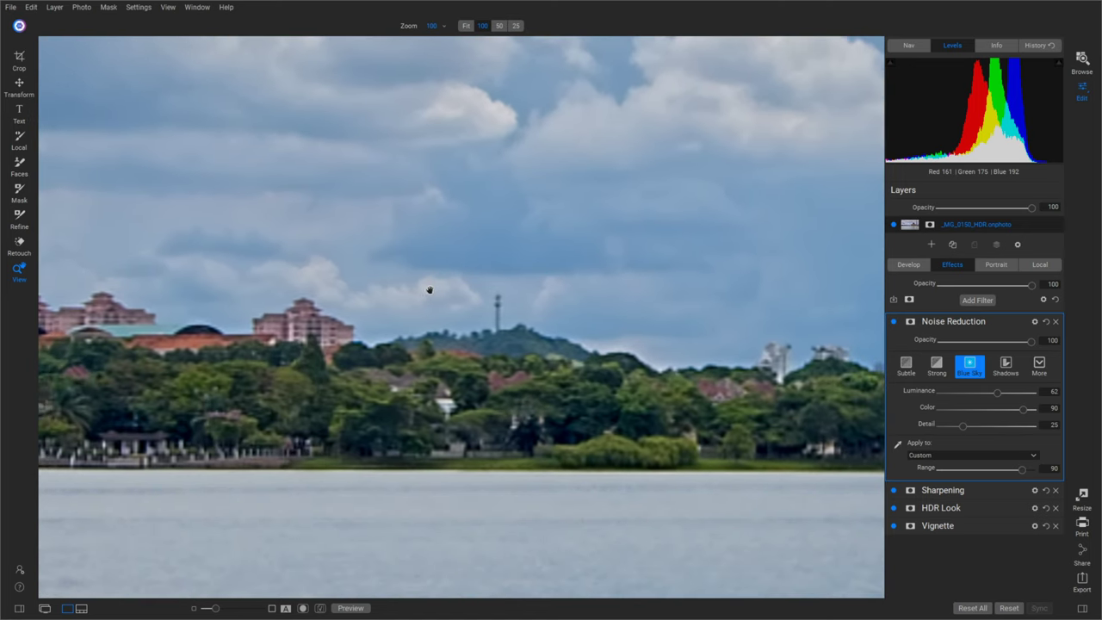
pyautogui.click(536, 369)
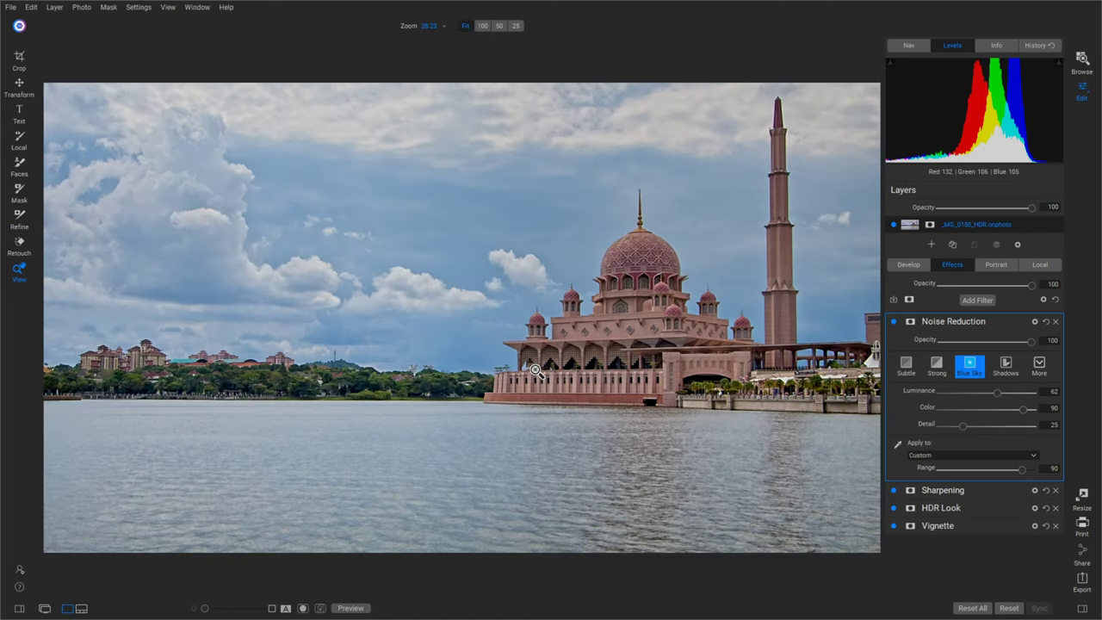